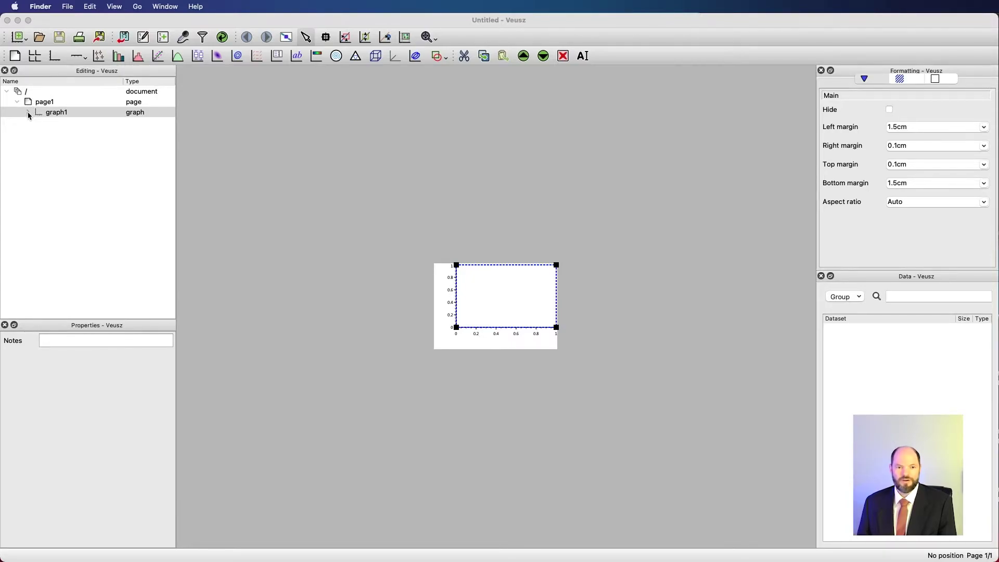
# - Expand graph1 in the Editing tree and select its x axis, y axis, then graph1
pyautogui.click(29, 112)
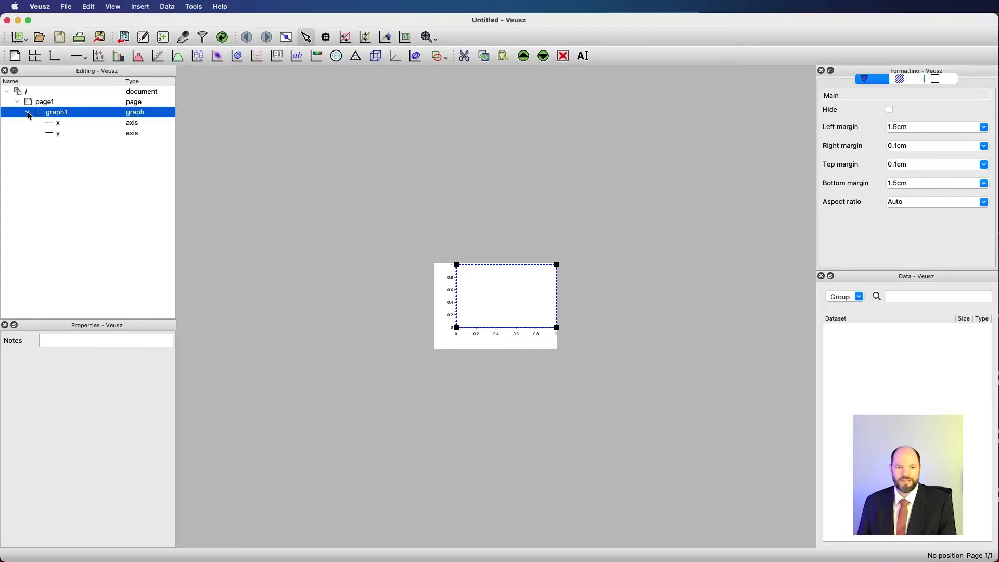
pyautogui.click(53, 124)
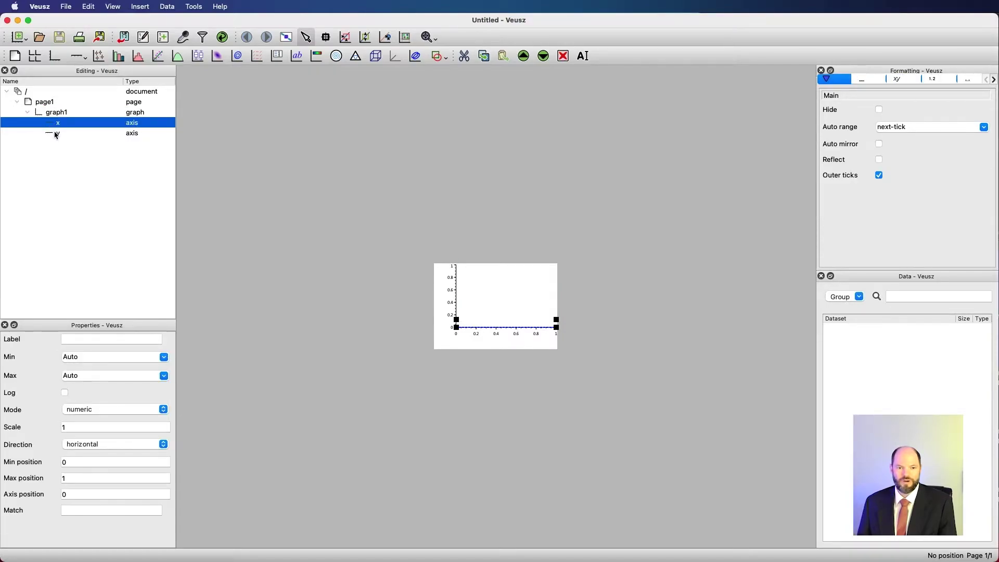
pyautogui.click(56, 134)
pyautogui.click(56, 125)
pyautogui.click(58, 113)
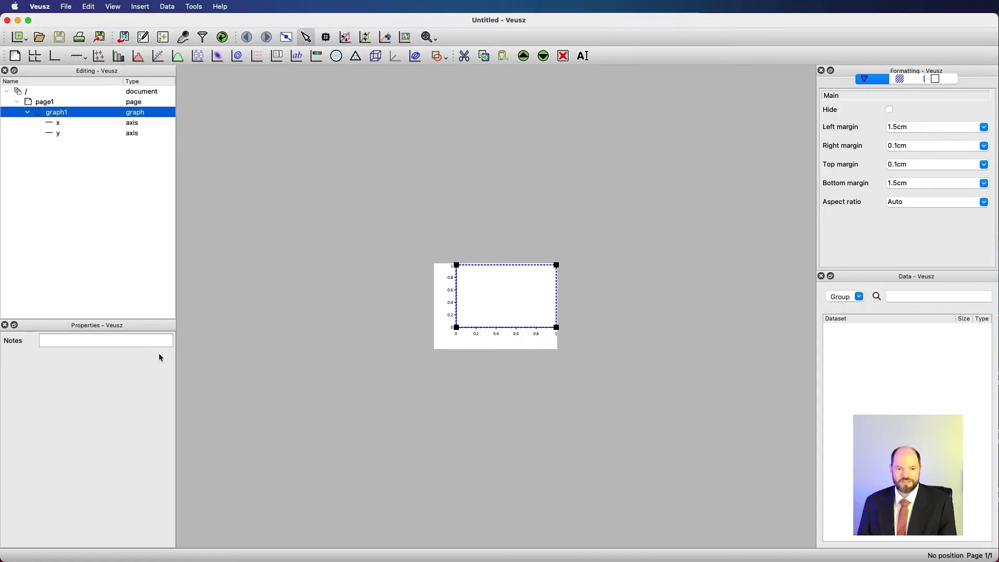
pyautogui.click(48, 103)
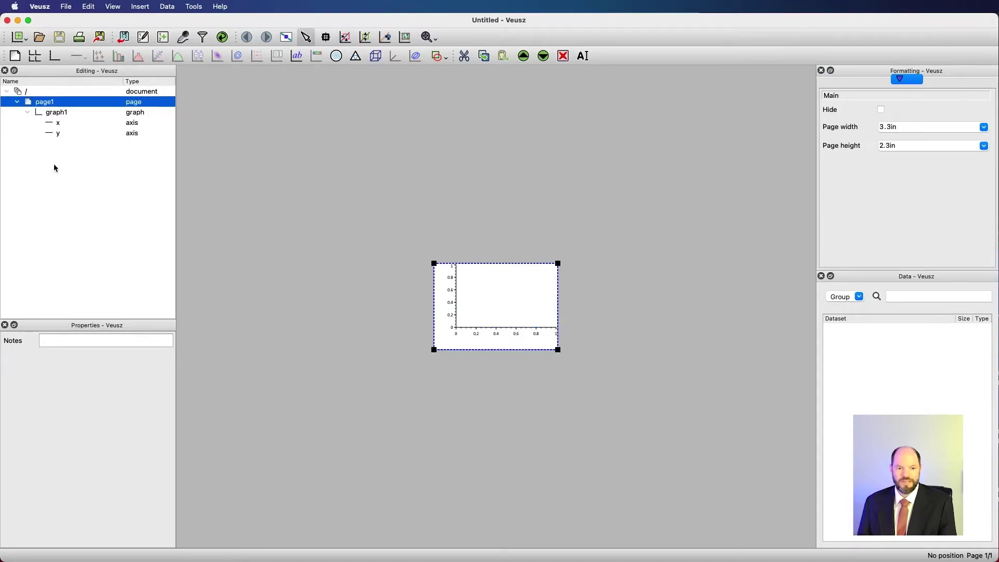
pyautogui.click(61, 125)
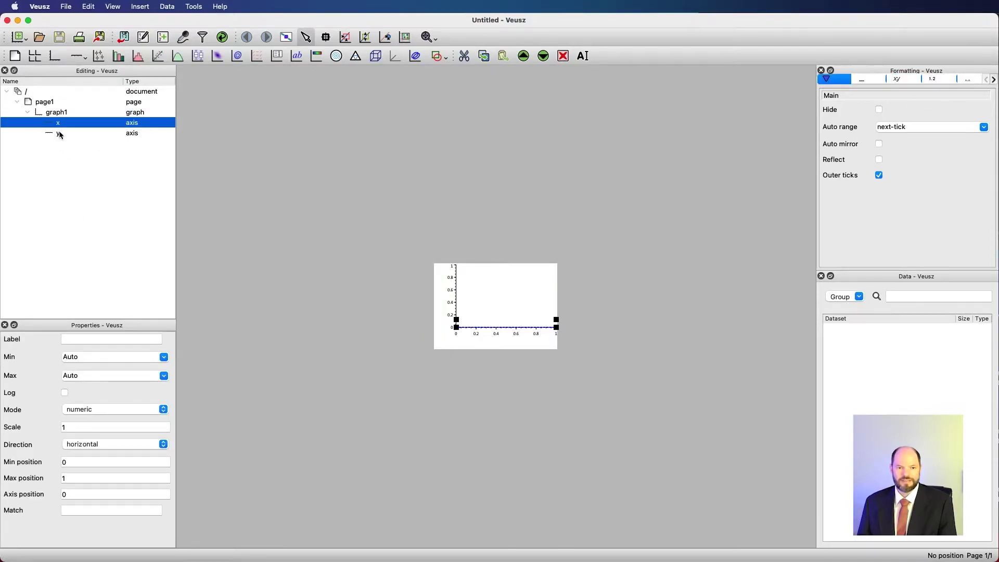
pyautogui.click(61, 136)
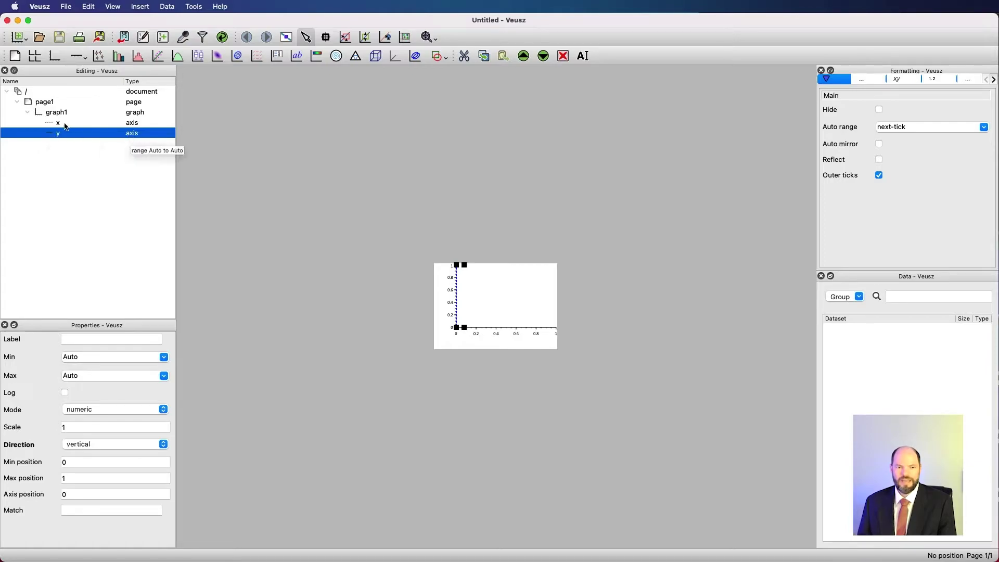
pyautogui.click(57, 113)
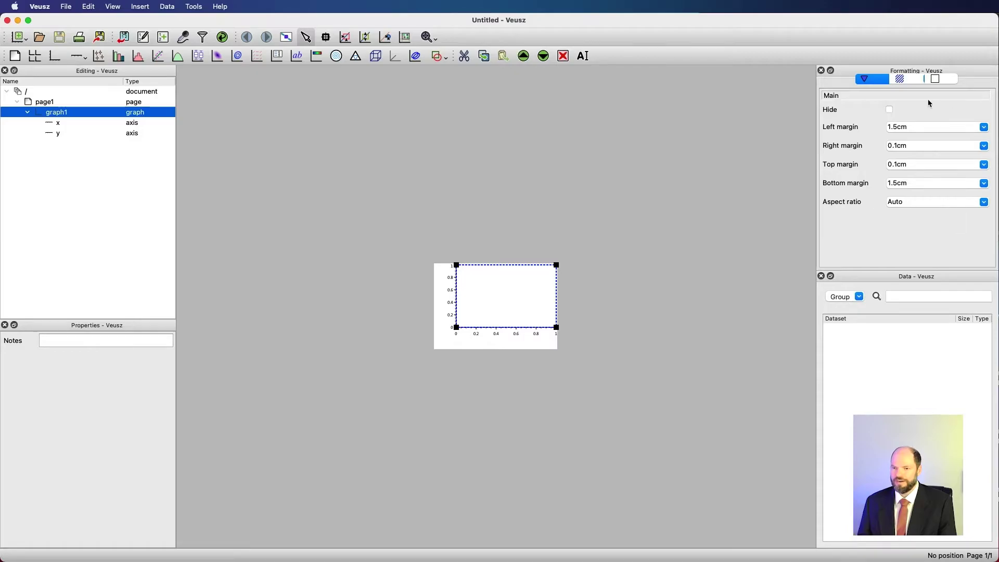
# - Browse graph1's background and border formatting, then the x axis tick label and major tick formatting
pyautogui.click(901, 80)
pyautogui.click(935, 79)
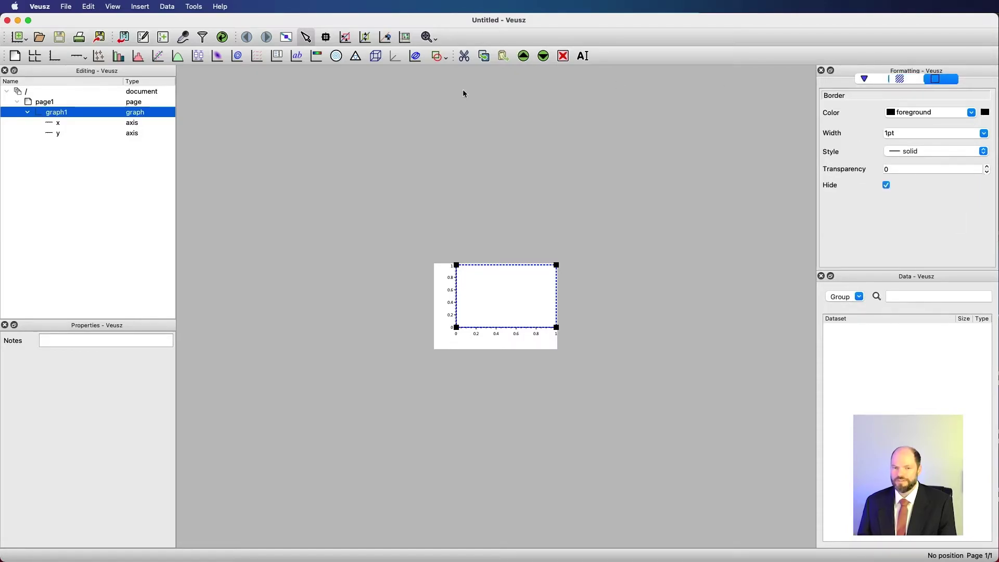
pyautogui.click(54, 125)
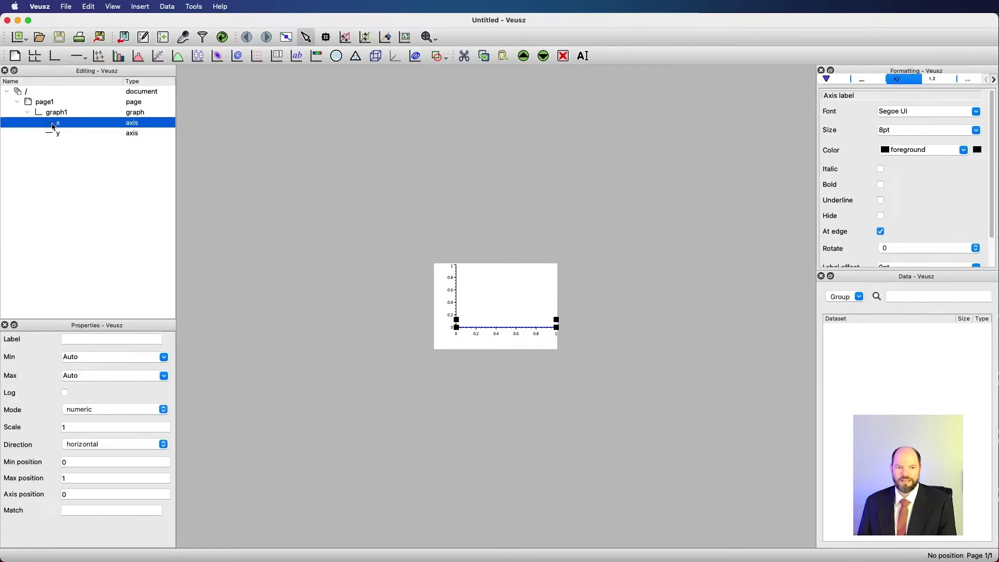
pyautogui.click(934, 79)
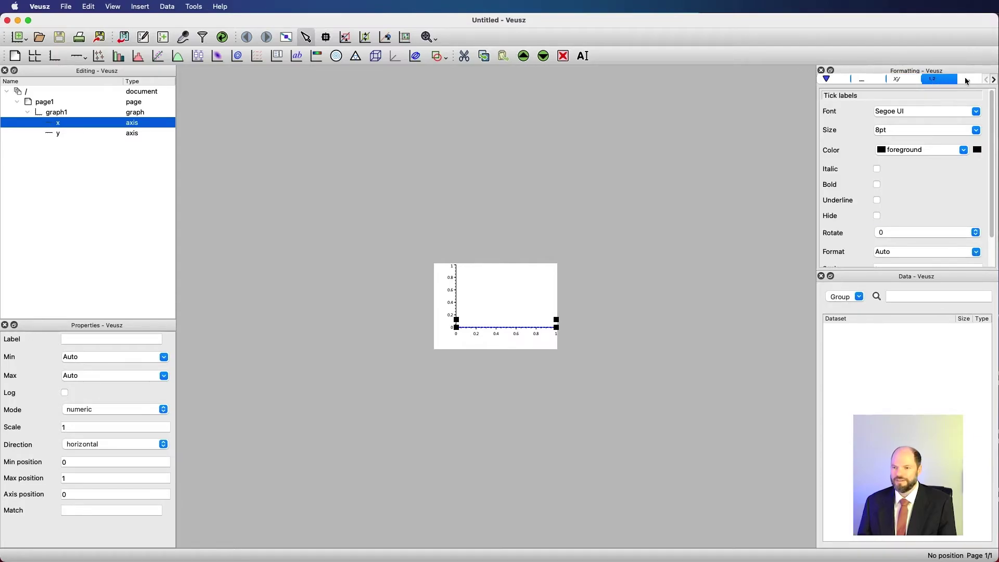
pyautogui.click(966, 81)
# - Scroll through the x axis formatting categories, then select page1 to show its 3.3in by 2.3in size
pyautogui.click(994, 79)
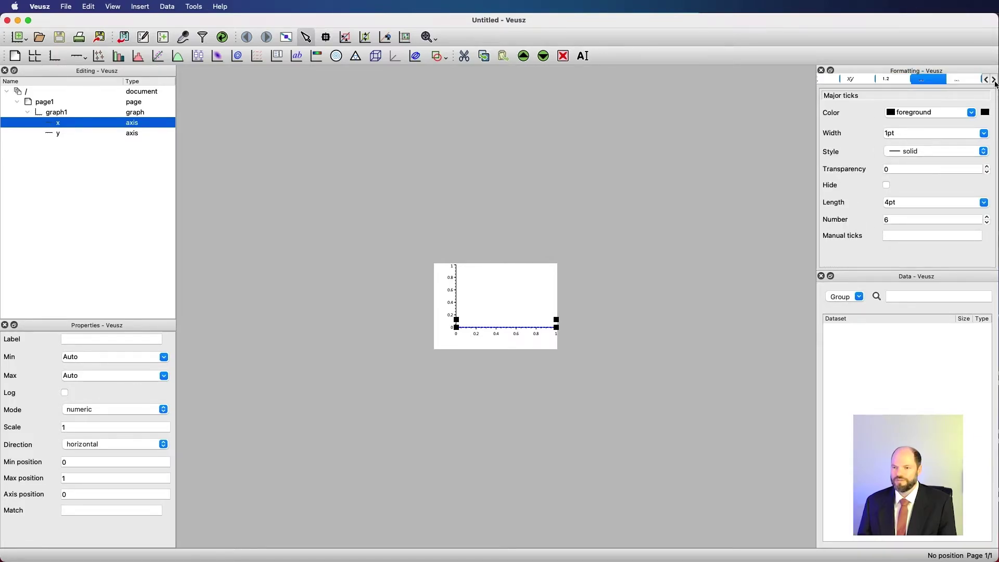
pyautogui.click(994, 80)
pyautogui.click(994, 79)
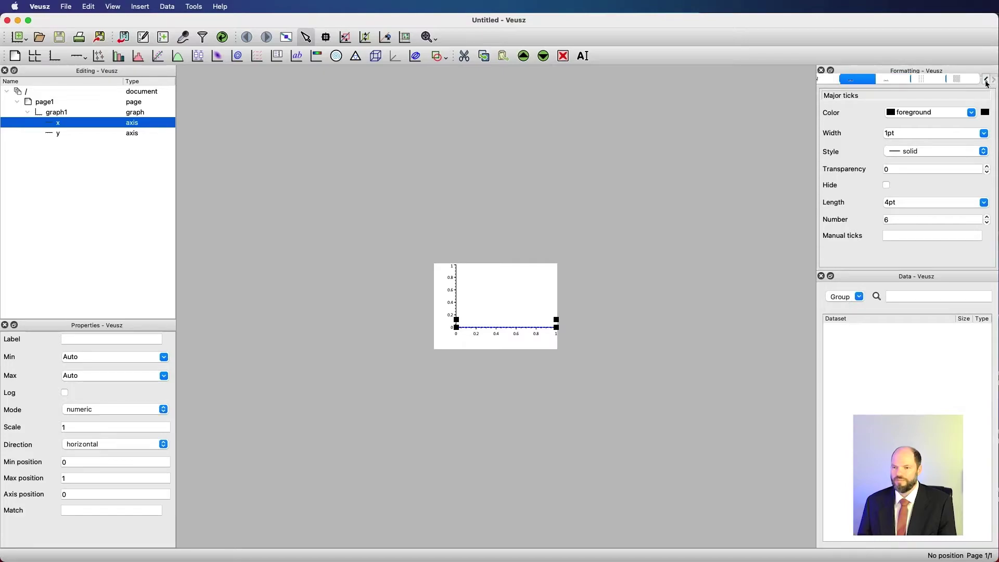
pyautogui.scroll(-3, 986, 82)
pyautogui.click(986, 80)
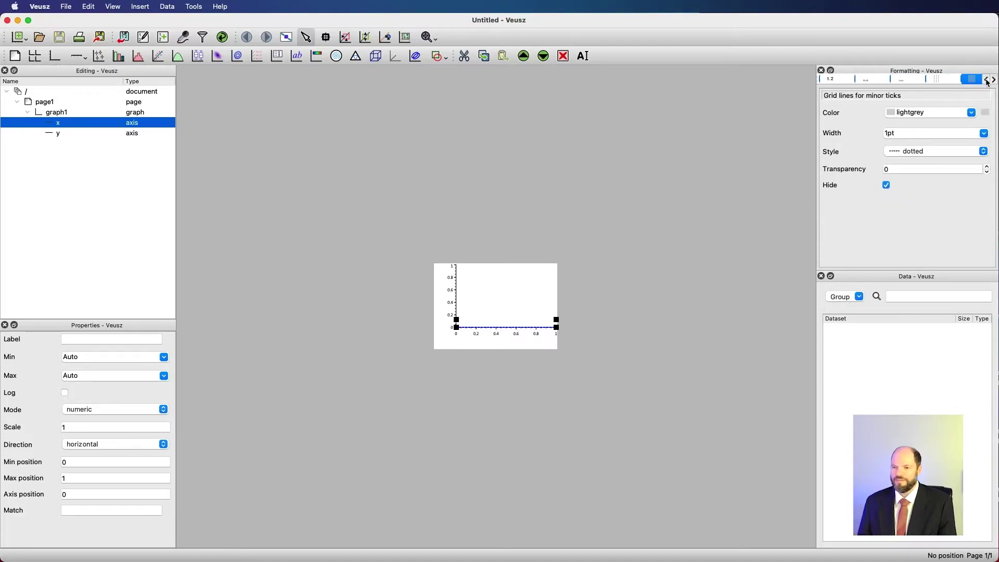
pyautogui.click(986, 80)
pyautogui.click(987, 80)
pyautogui.click(986, 80)
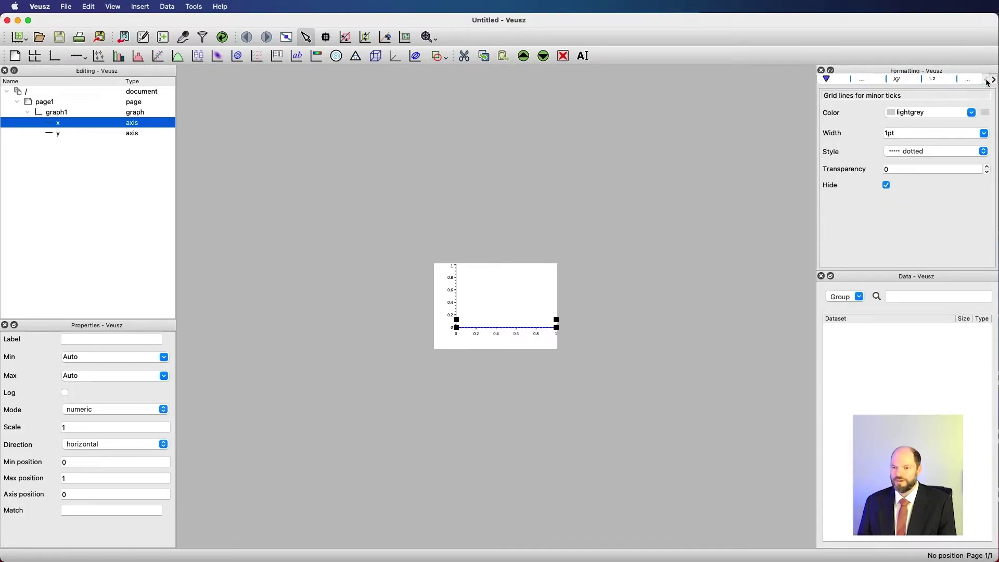
pyautogui.click(833, 81)
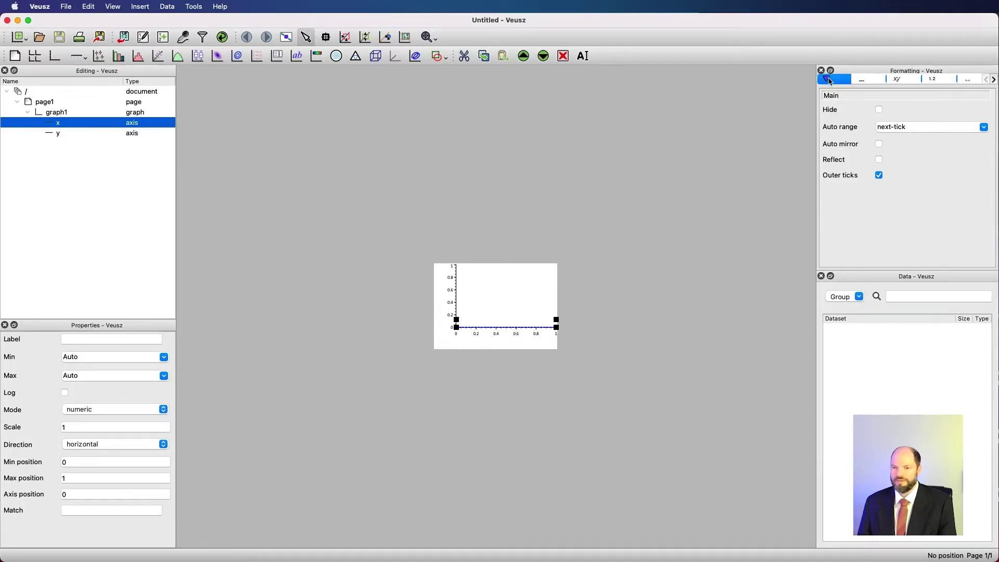
pyautogui.click(36, 103)
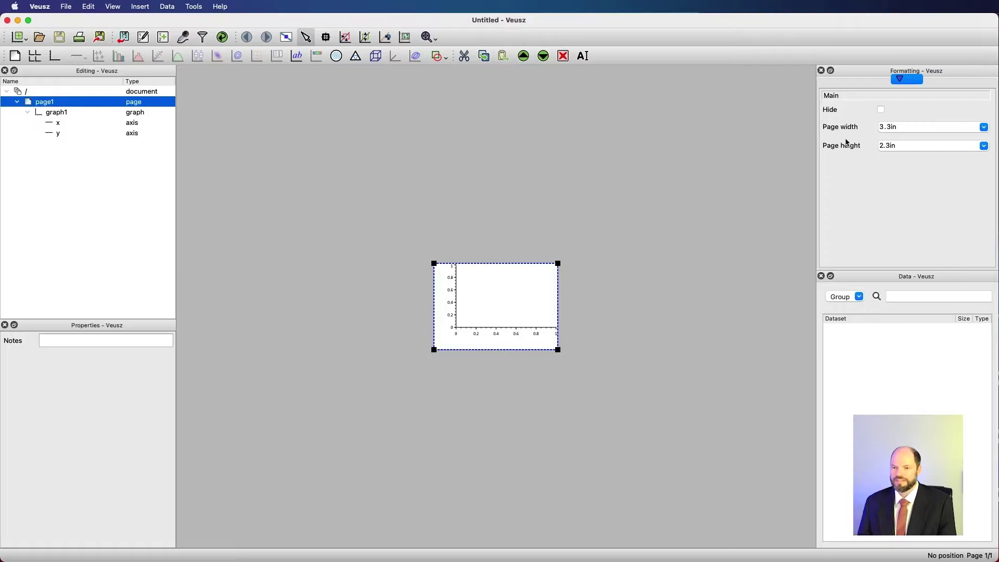
# - Set the page width to 5in
pyautogui.click(984, 128)
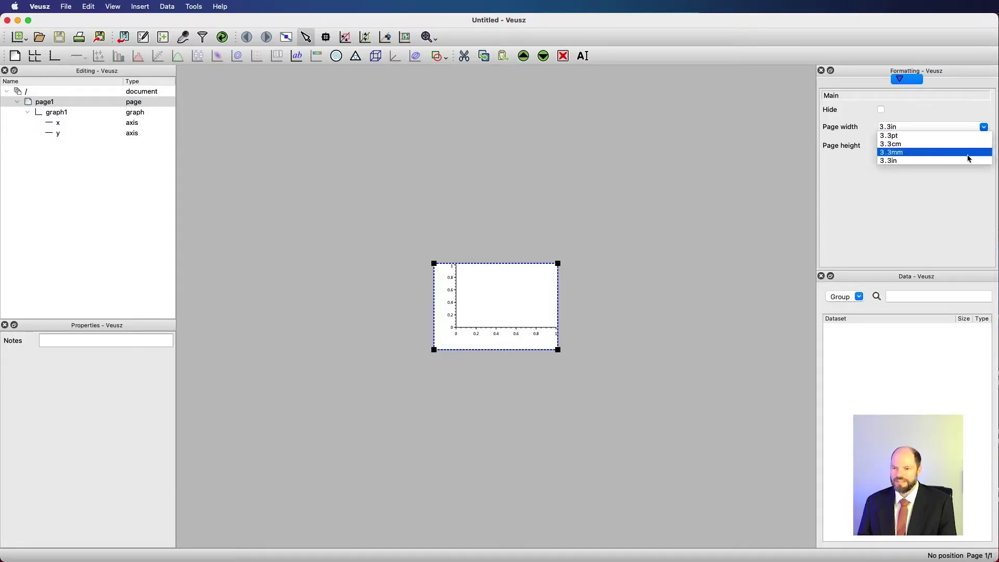
pyautogui.click(964, 117)
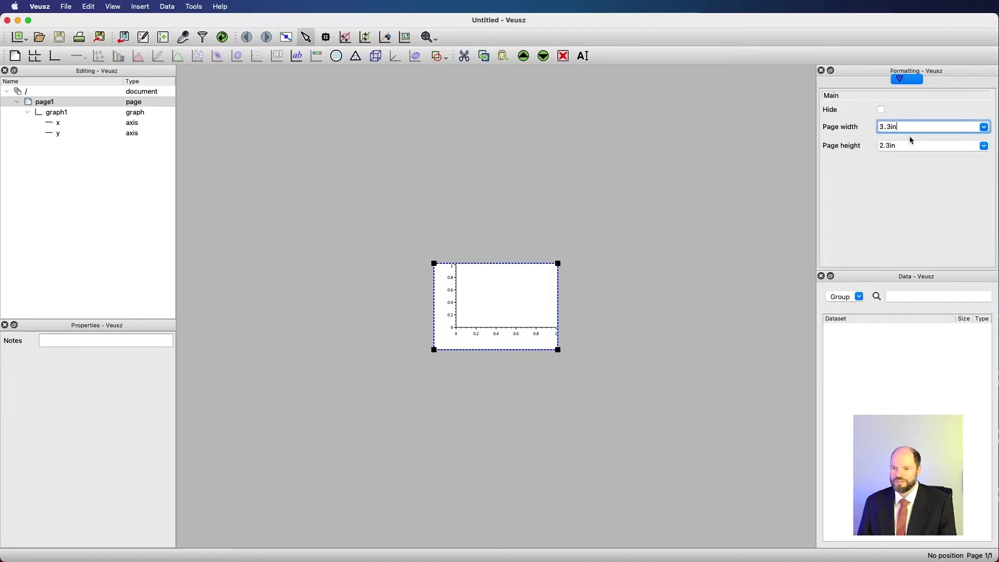
pyautogui.tripleClick(915, 129)
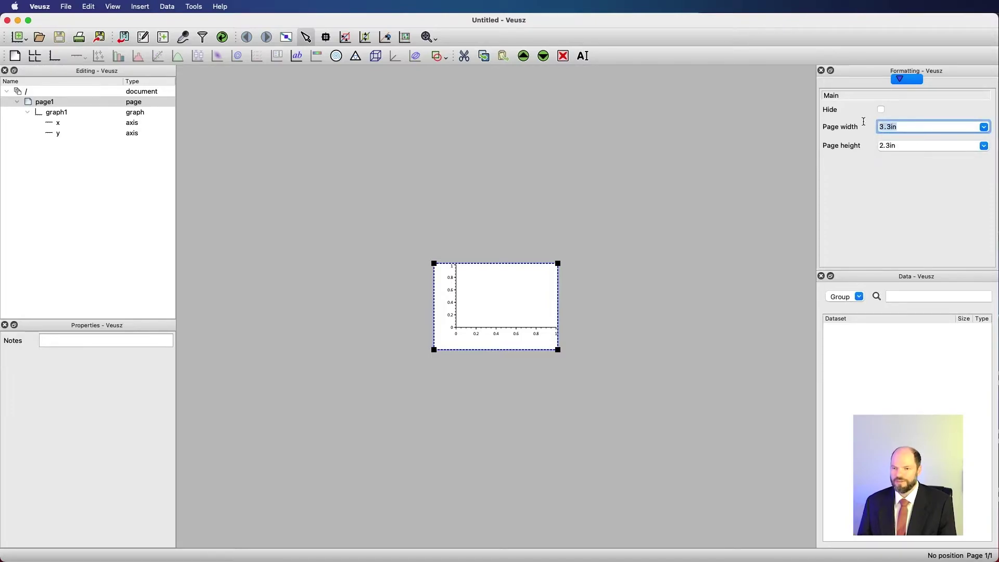
pyautogui.write('5')
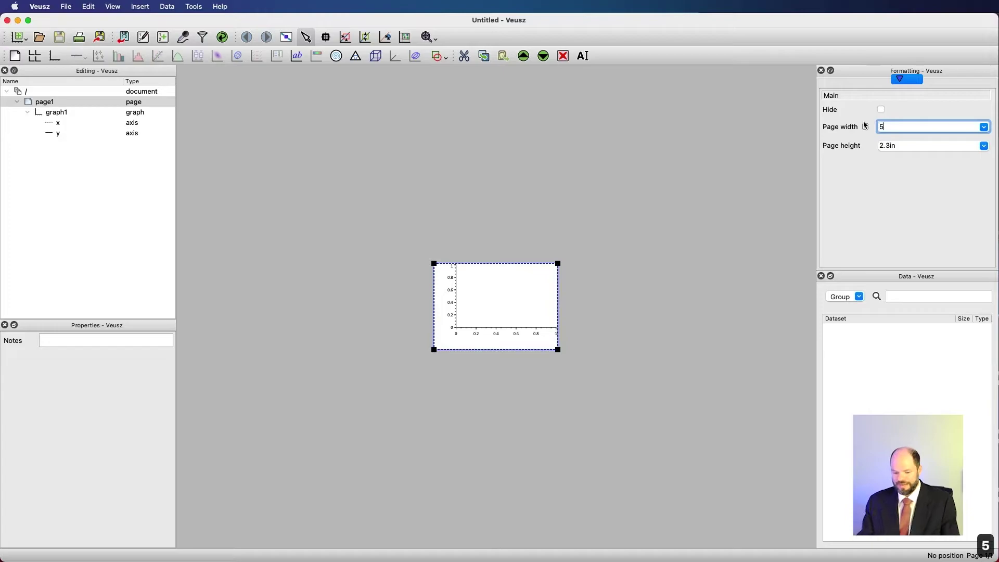
pyautogui.write('in')
pyautogui.press('Return')
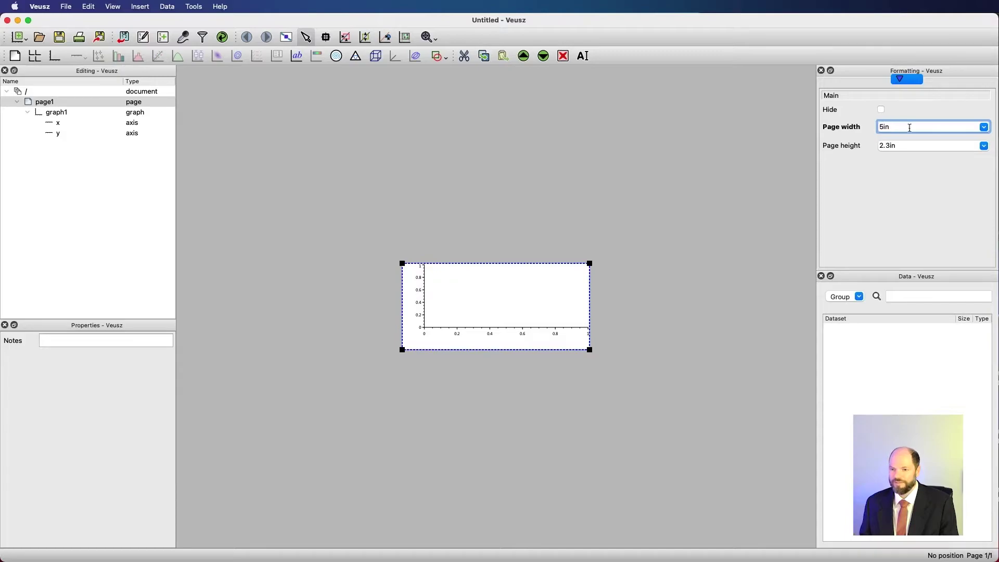
# - Try widths of 5cm and 5pt, then restore the page width to 5in
pyautogui.press('BackSpace')
pyautogui.press('BackSpace')
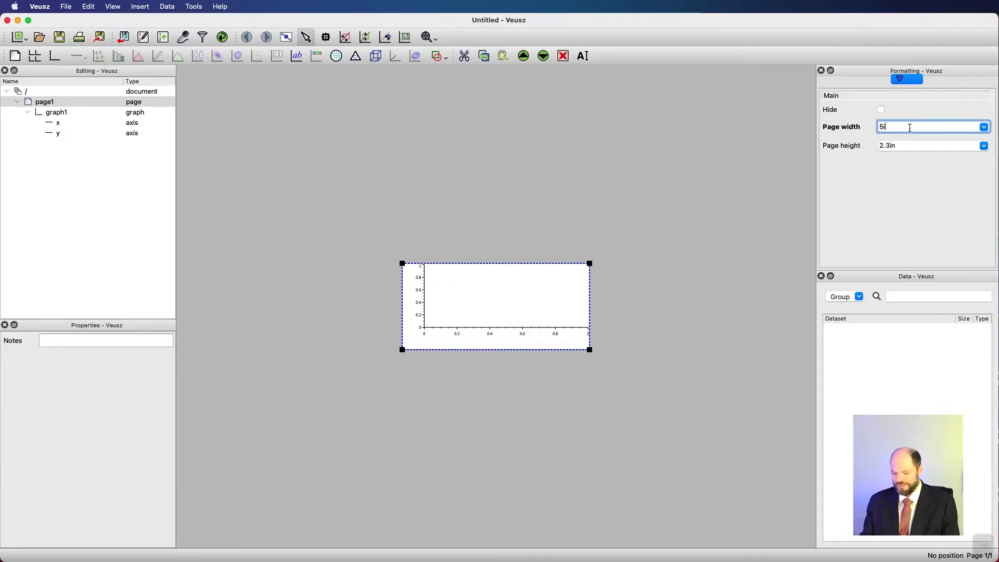
pyautogui.write('cm')
pyautogui.press('Return')
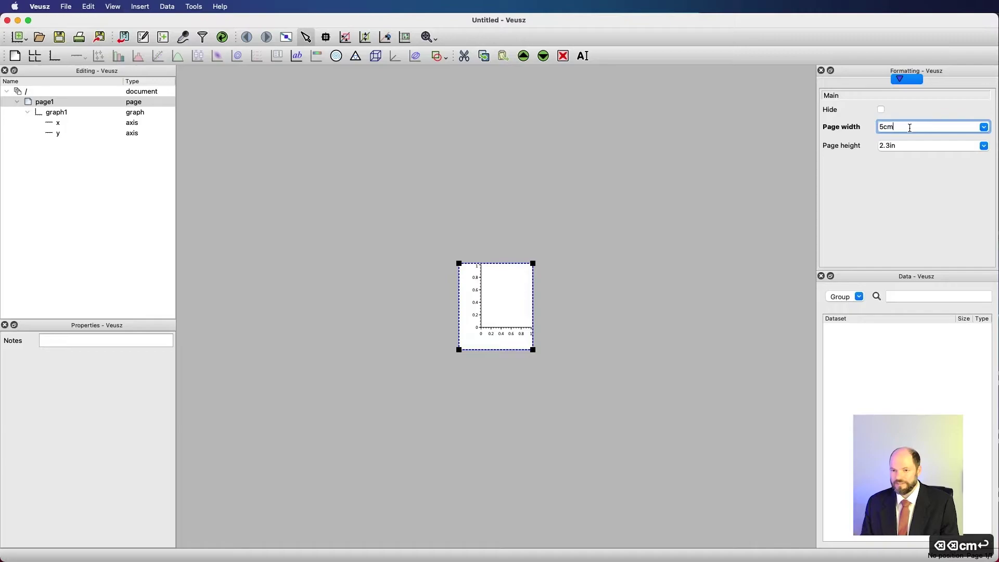
pyautogui.press('BackSpace')
pyautogui.press('BackSpace')
pyautogui.write('pt')
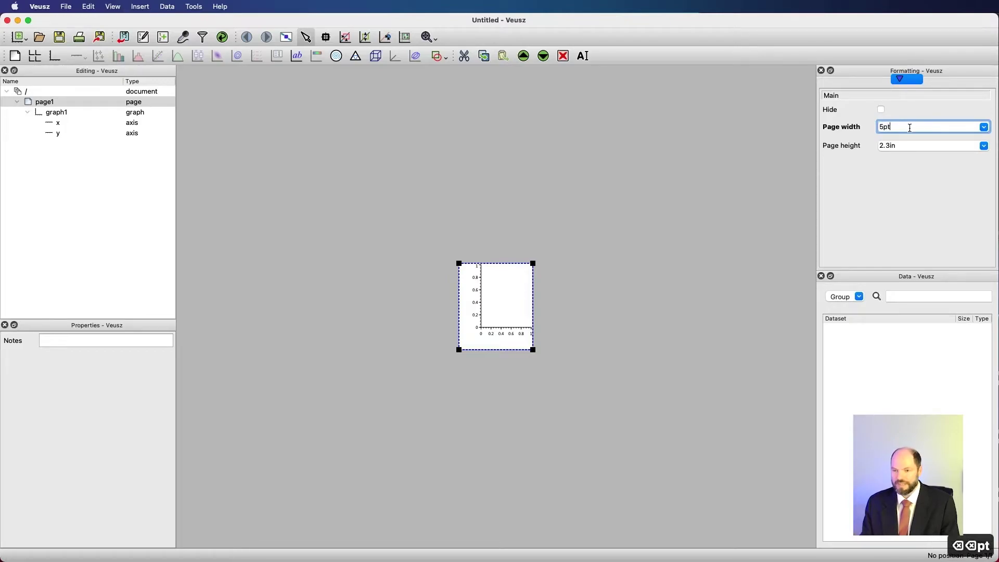
pyautogui.press('Return')
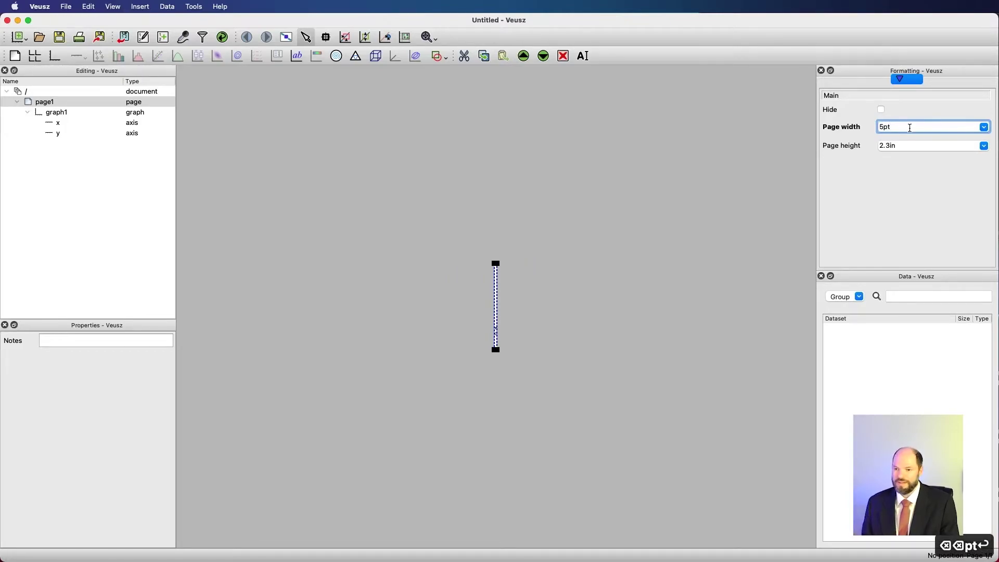
pyautogui.press('super+a')
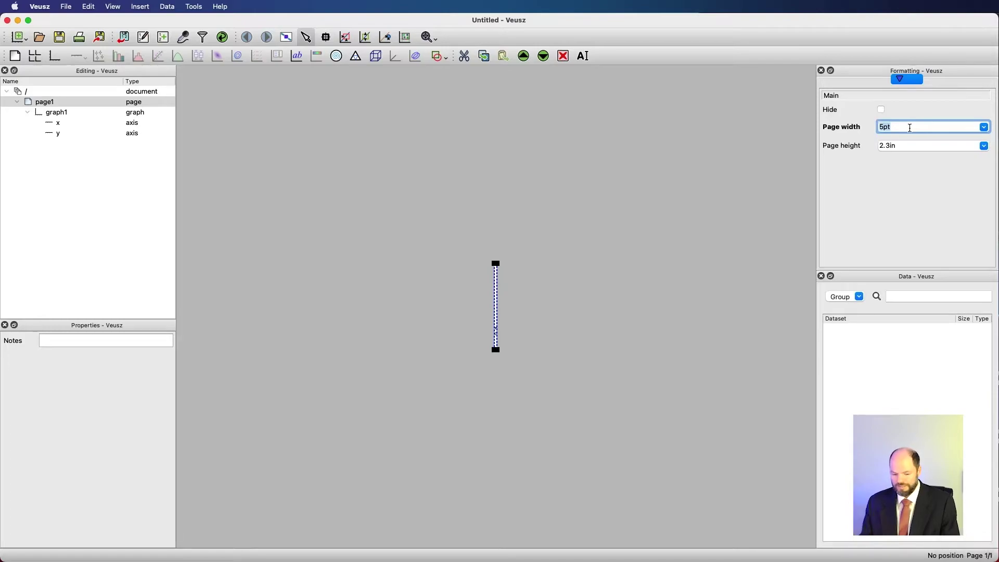
pyautogui.write('5in')
pyautogui.press('Return')
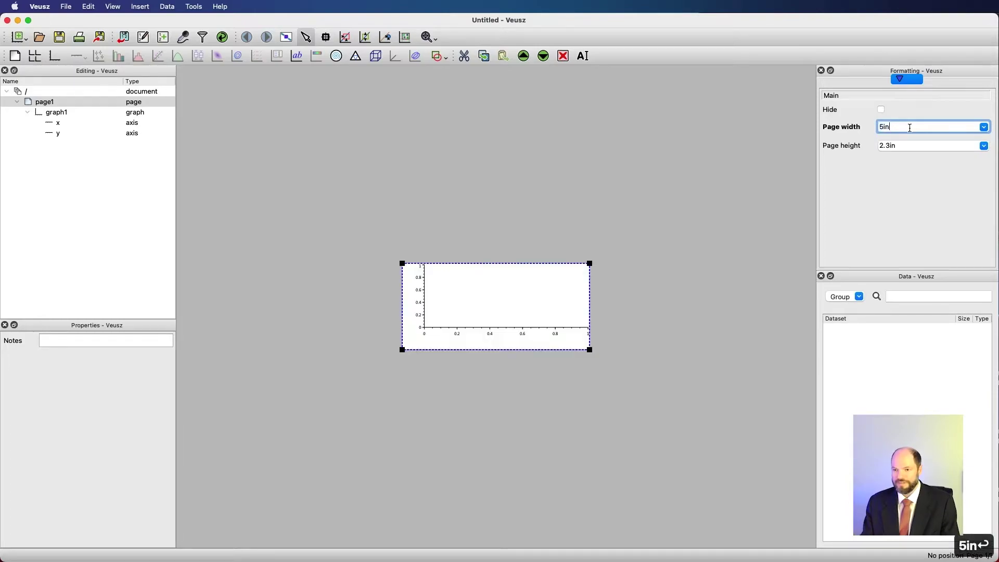
# - Toggle page1's Hide option on and off, select graph1, and float the Formatting pane over the canvas
pyautogui.click(883, 111)
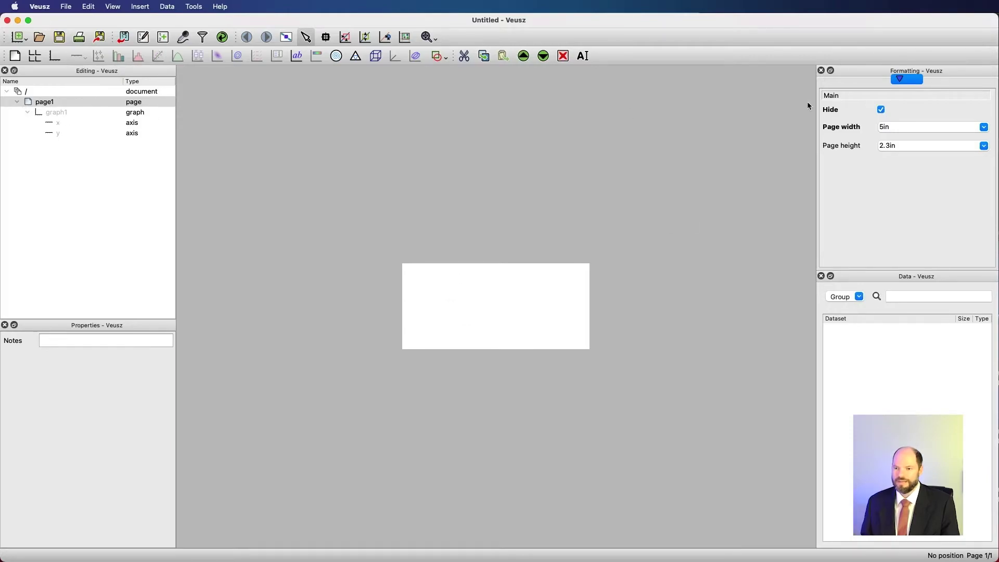
pyautogui.click(880, 110)
pyautogui.click(156, 112)
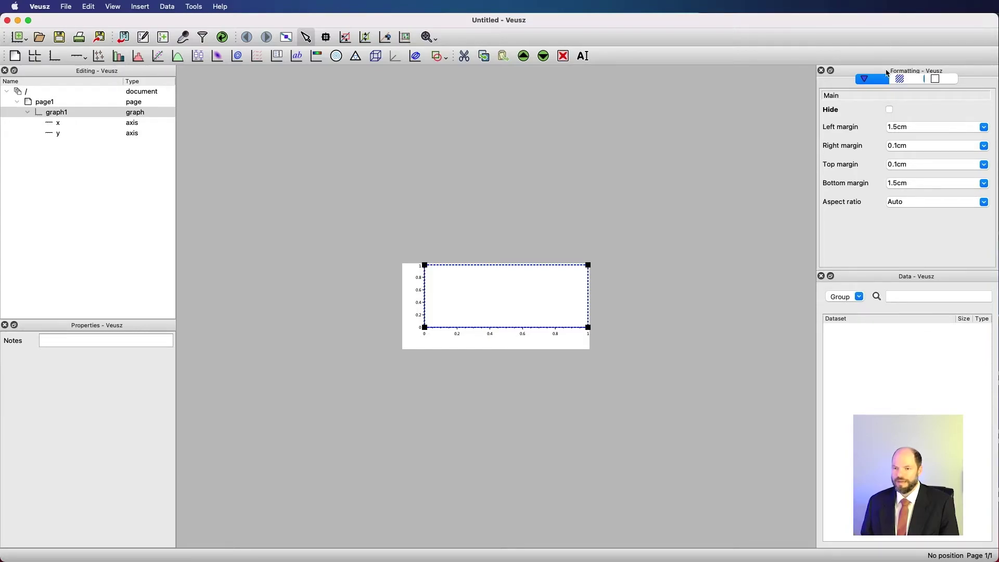
pyautogui.moveTo(887, 73); pyautogui.dragTo(562, 100)
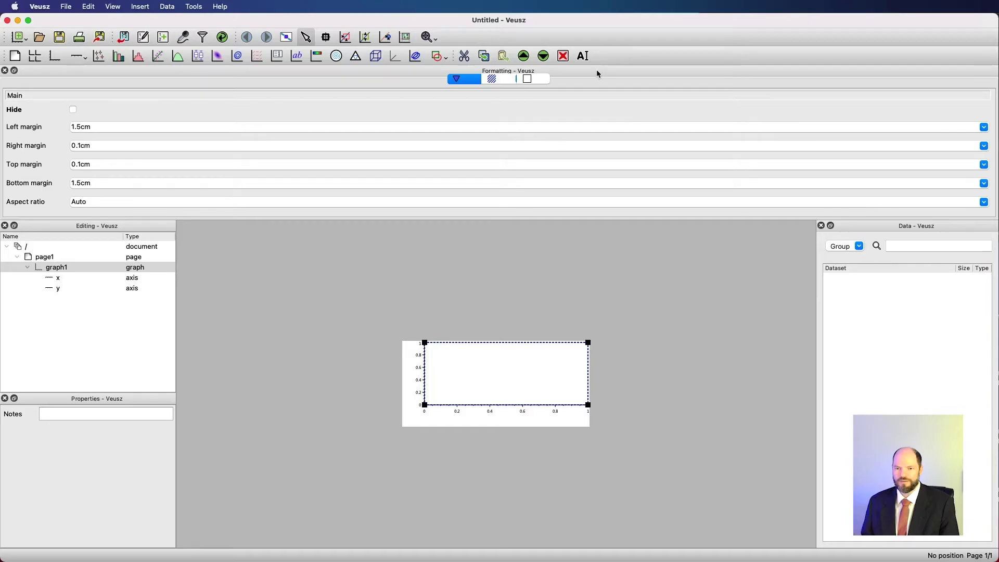
# - Pull the Formatting pane out of the top dock and stack it as a tab with Data
pyautogui.moveTo(596, 70); pyautogui.dragTo(905, 468)
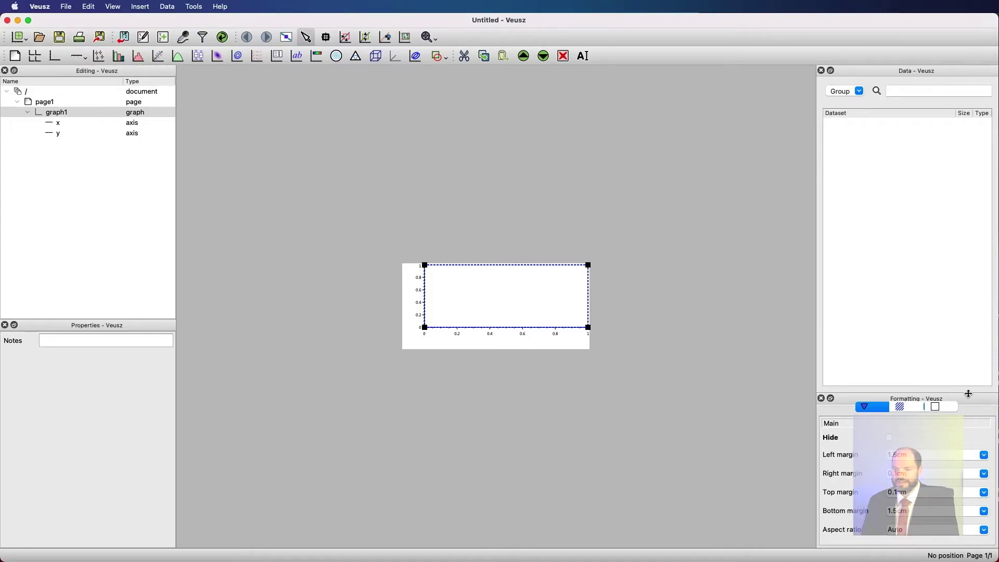
pyautogui.moveTo(969, 394); pyautogui.dragTo(967, 281)
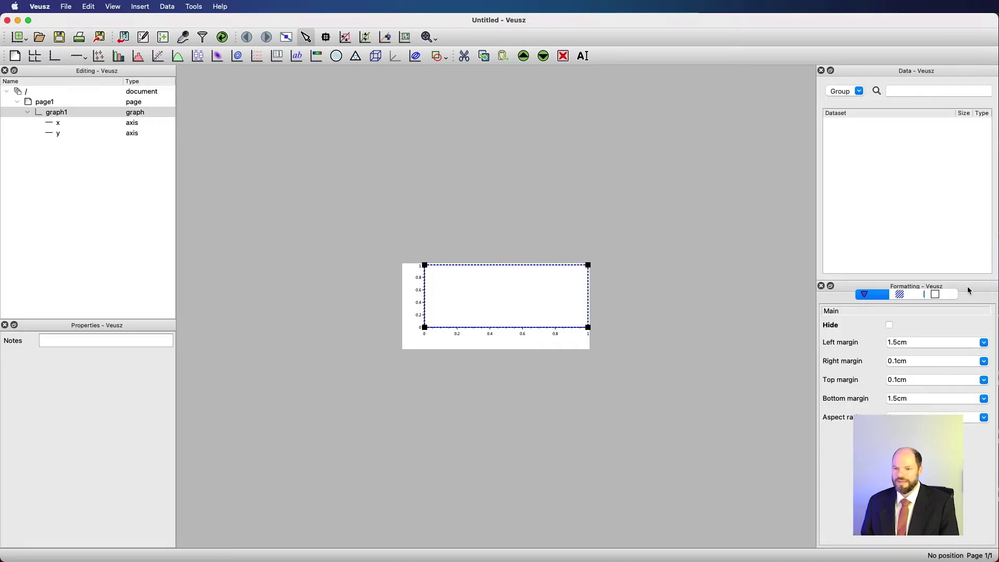
pyautogui.moveTo(968, 290); pyautogui.dragTo(751, 181)
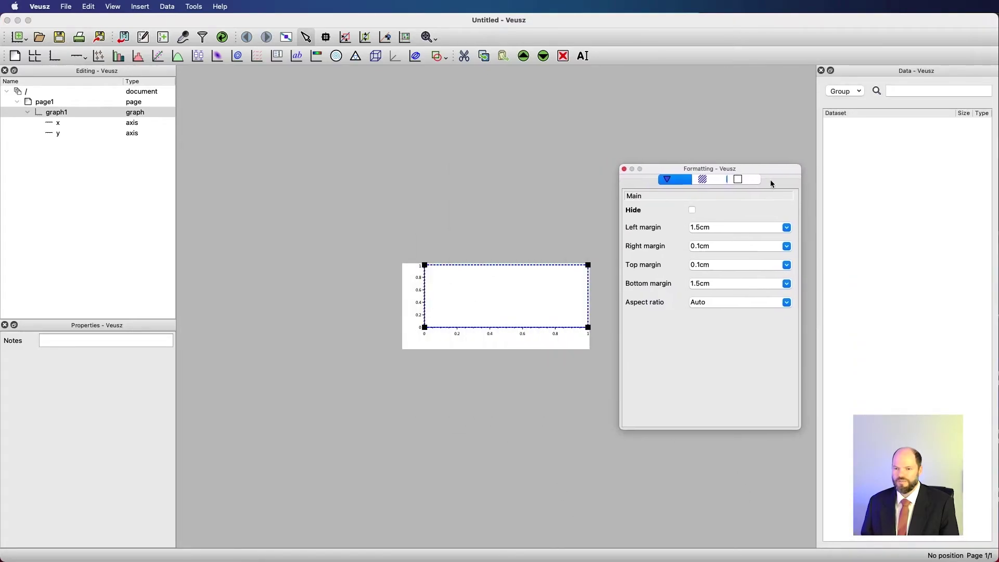
pyautogui.moveTo(771, 183); pyautogui.dragTo(904, 192)
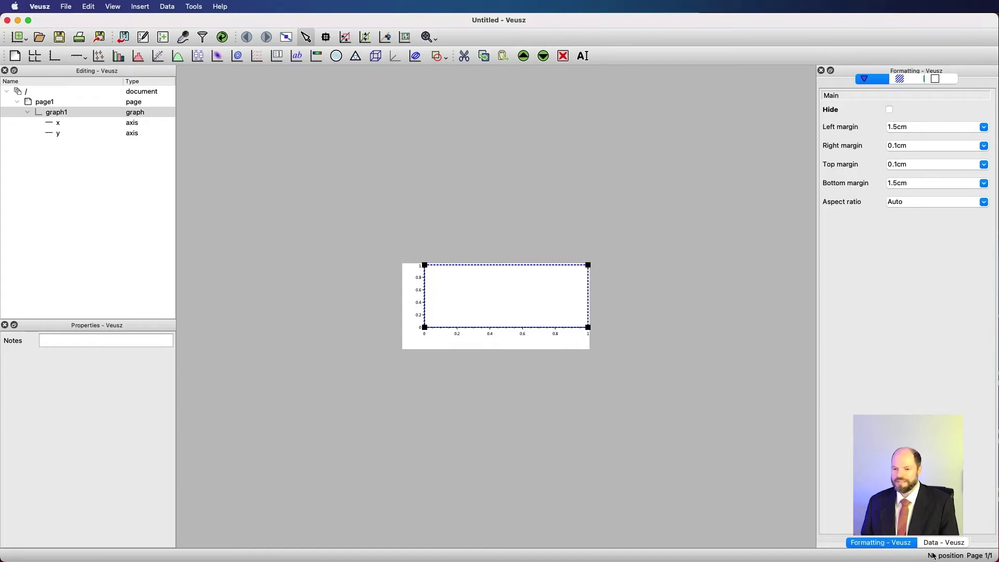
# - Select the y axis and view its tick label, major tick and axis label formatting
pyautogui.click(949, 546)
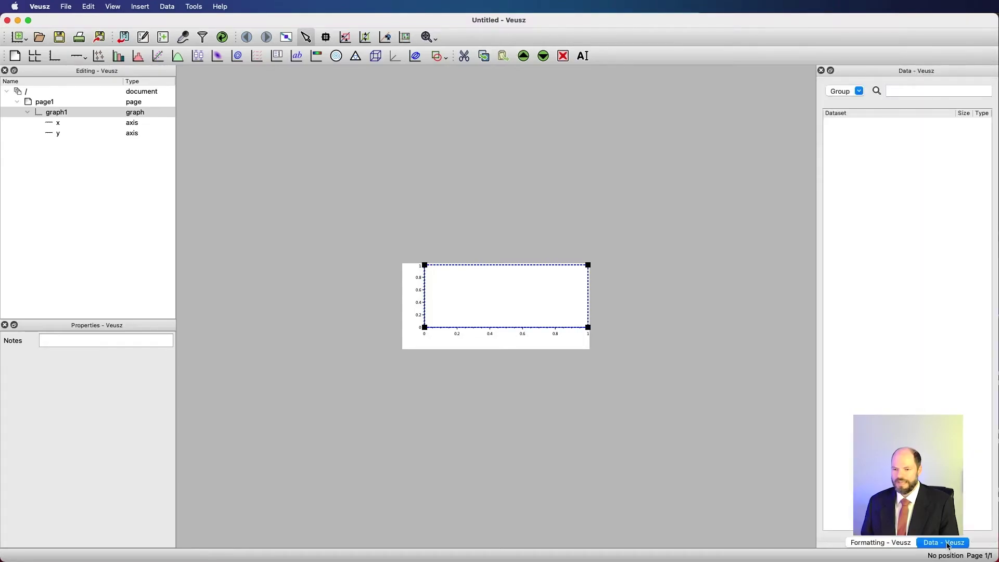
pyautogui.click(893, 547)
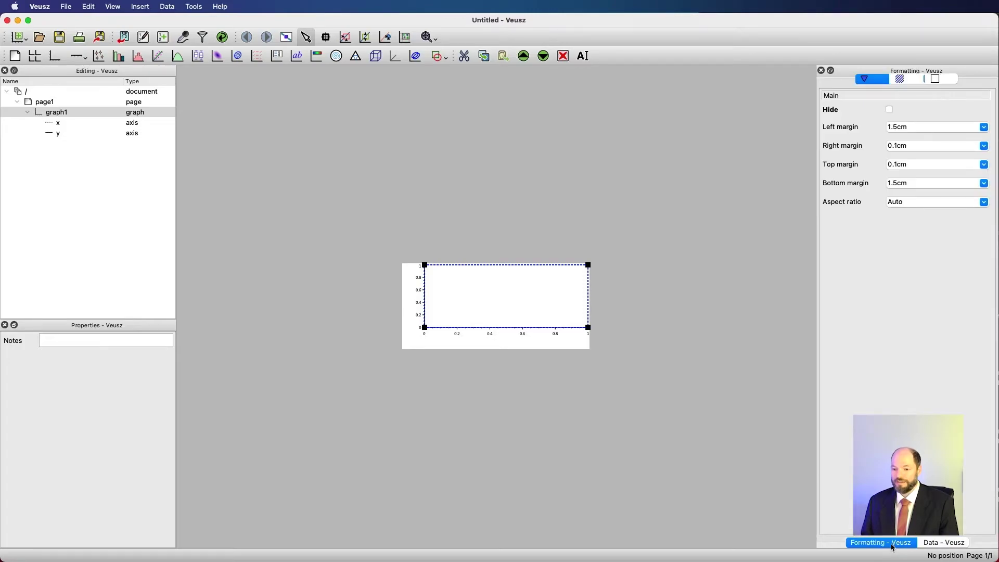
pyautogui.click(61, 134)
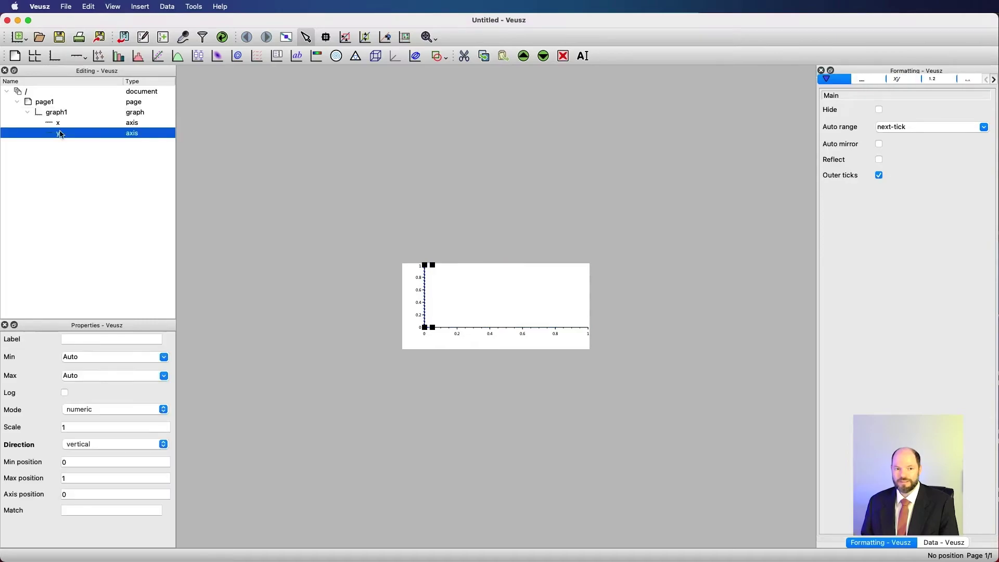
pyautogui.click(933, 80)
pyautogui.click(966, 80)
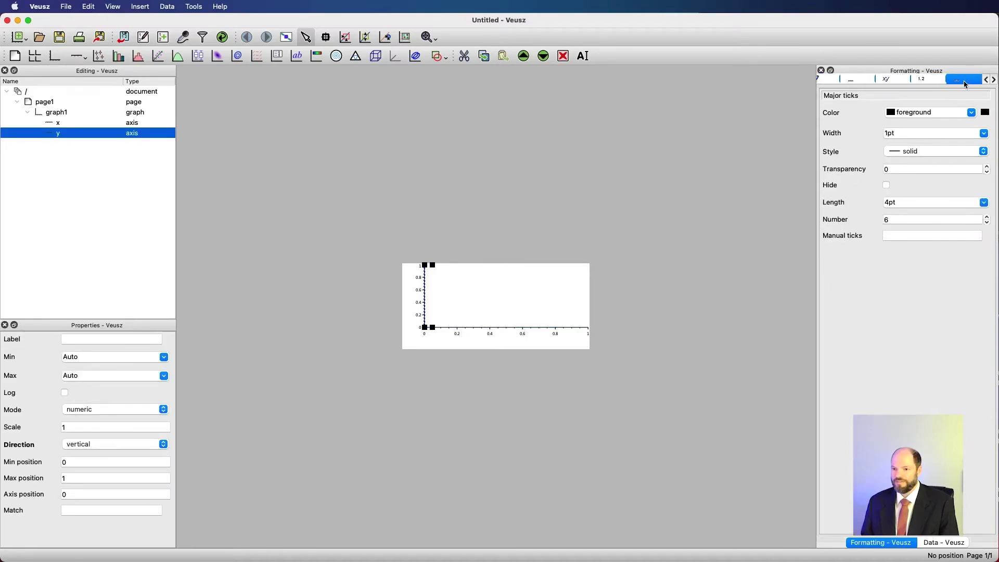
pyautogui.click(891, 81)
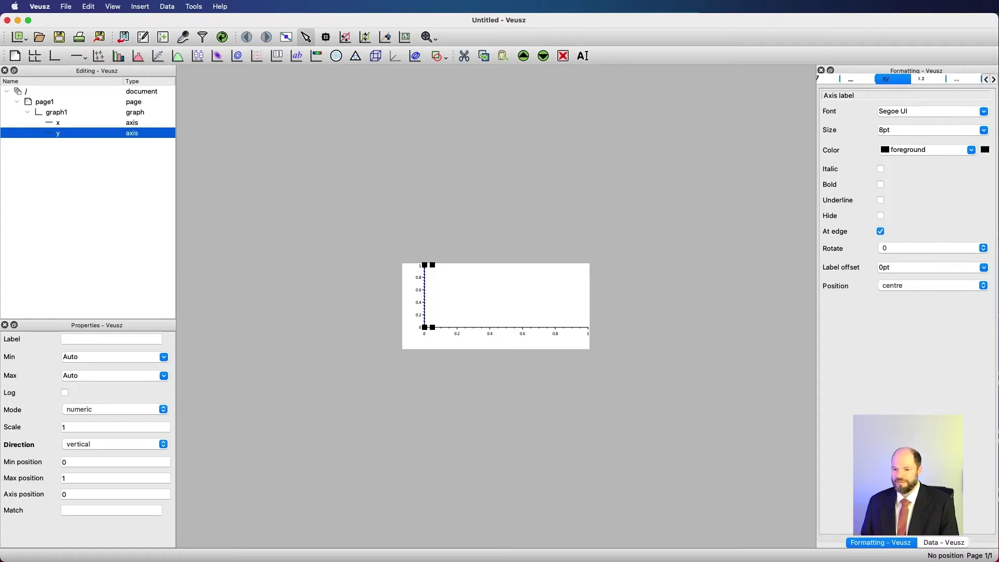
pyautogui.click(946, 544)
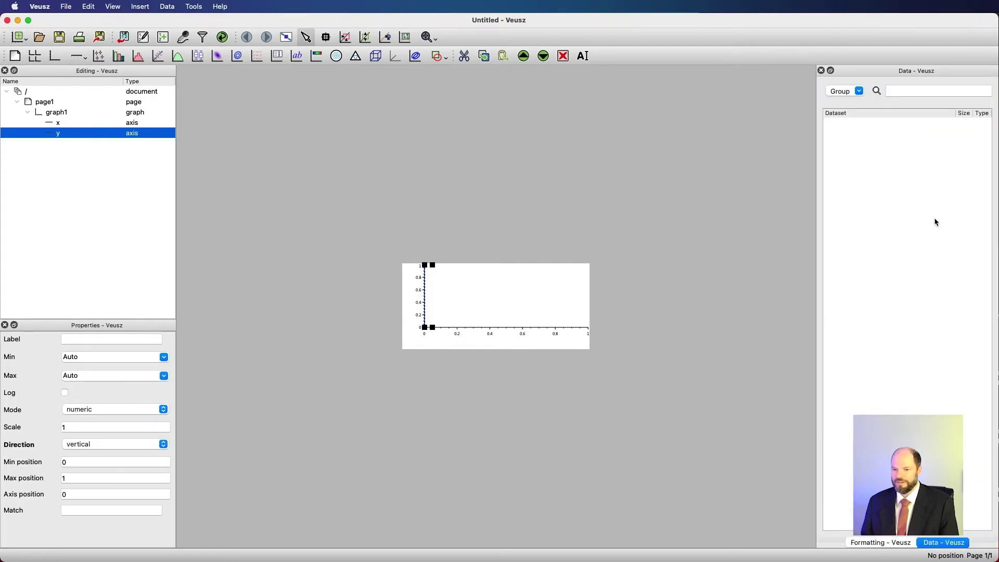
pyautogui.click(903, 544)
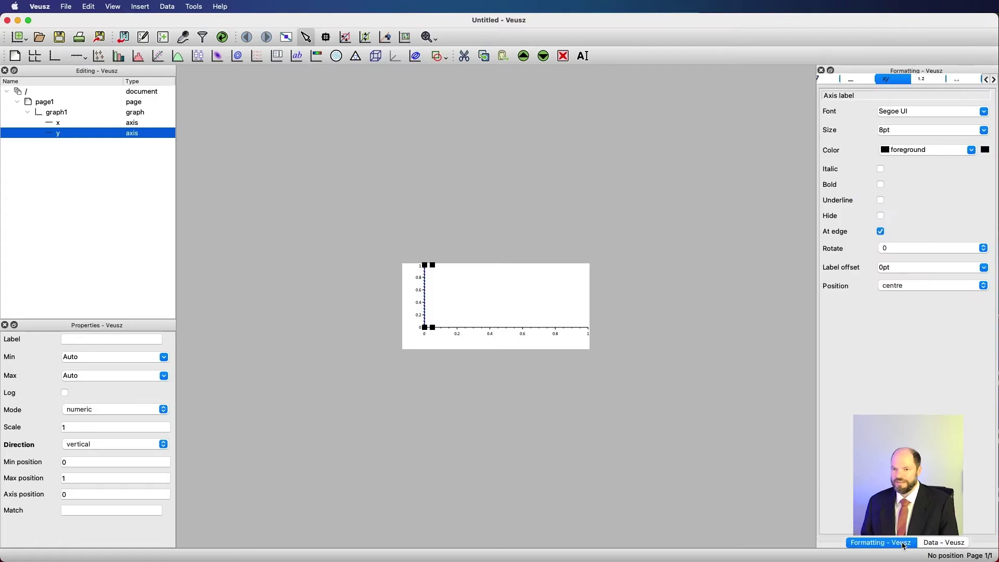
# - Switch to the Data pane and close it
pyautogui.click(937, 545)
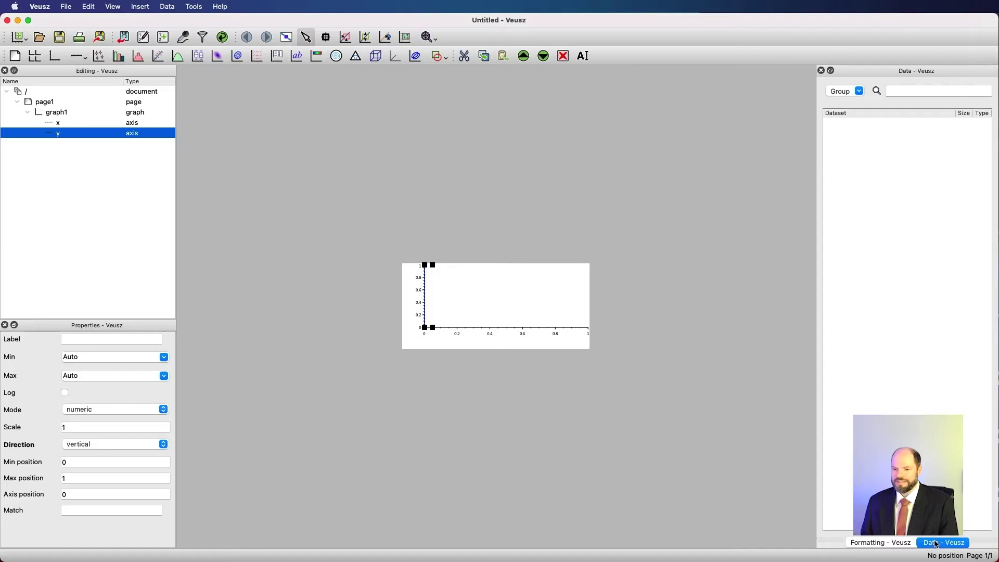
pyautogui.click(821, 71)
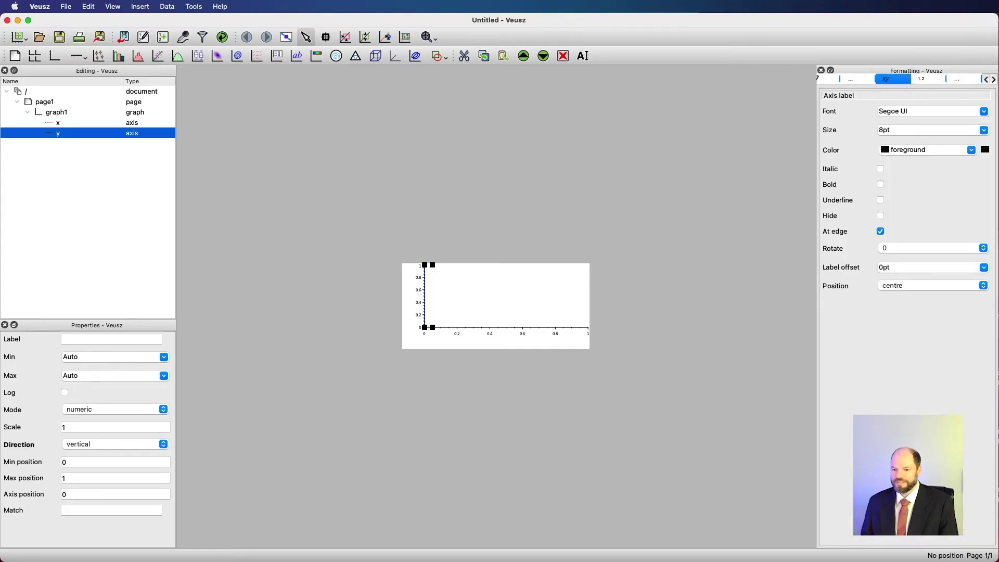
pyautogui.click(785, 203)
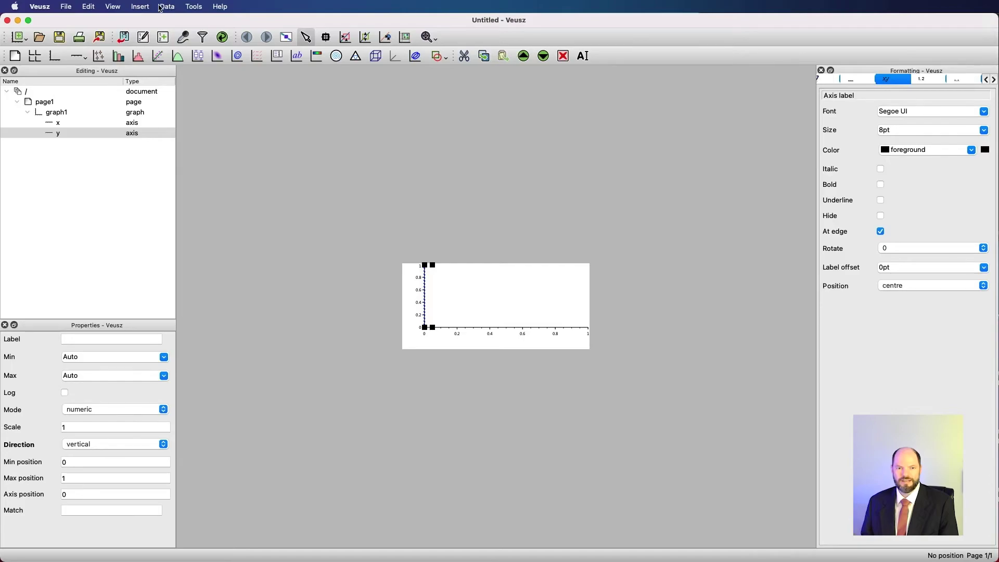
# - Reopen the Data pane via View > Windows > Data navigator window
pyautogui.click(109, 8)
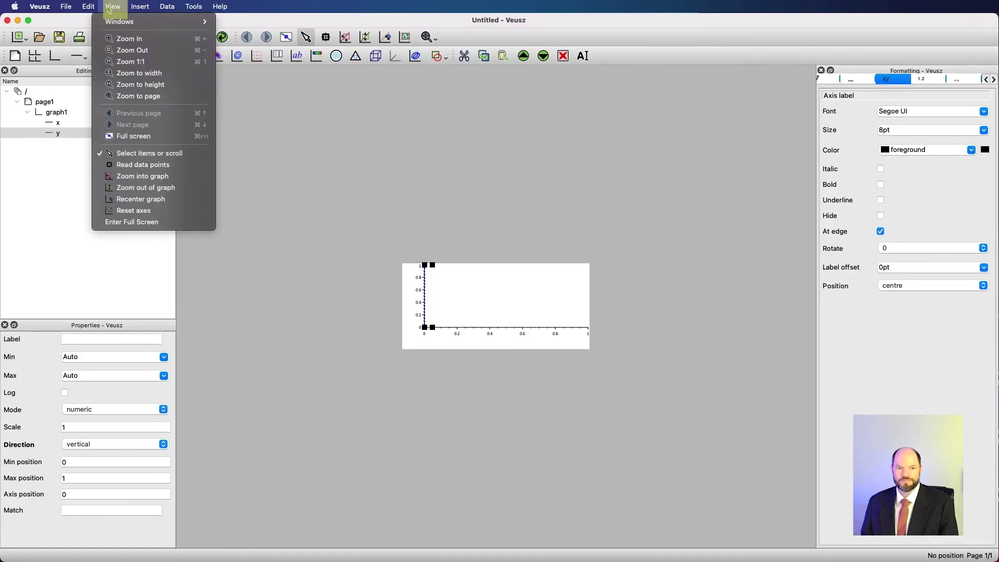
pyautogui.moveTo(107, 23)
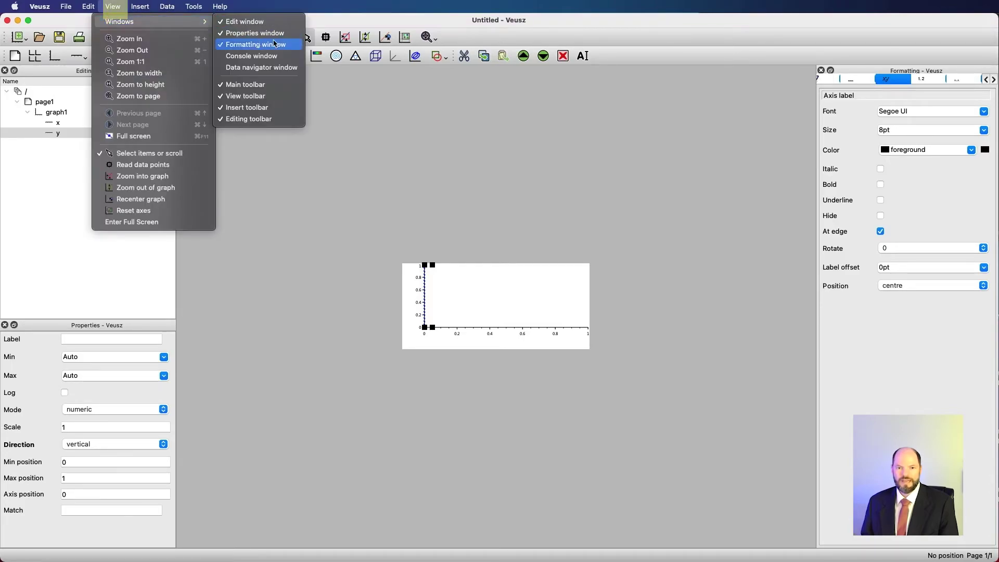
pyautogui.click(280, 69)
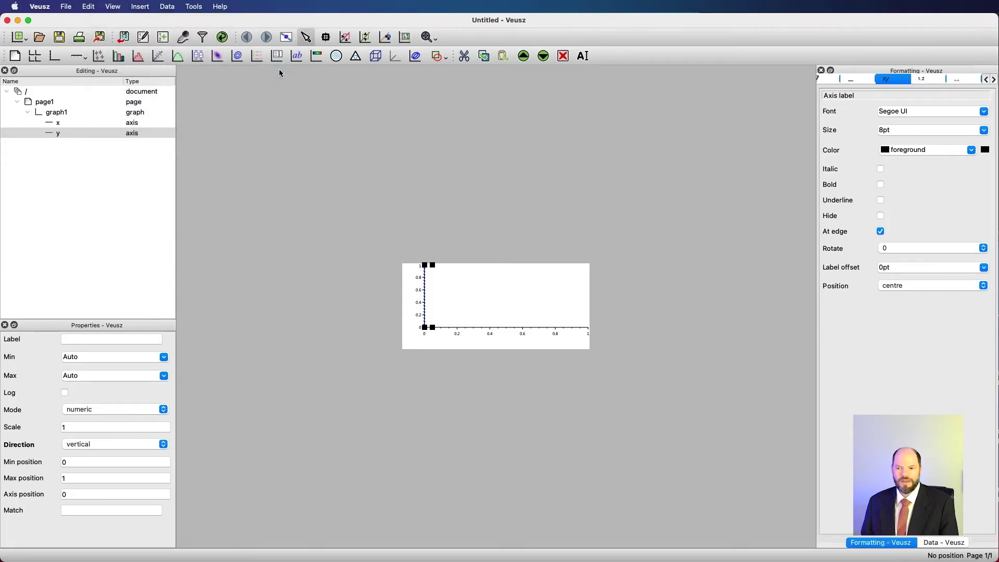
# - Float the Data pane, dock it back on the right, and move the Formatting tab before Data
pyautogui.click(958, 545)
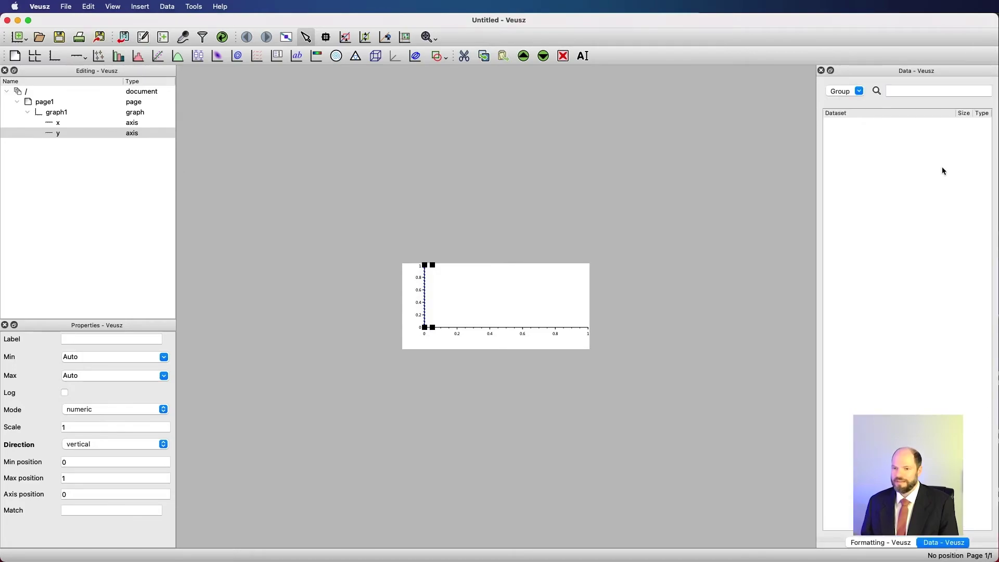
pyautogui.moveTo(927, 72); pyautogui.dragTo(593, 127)
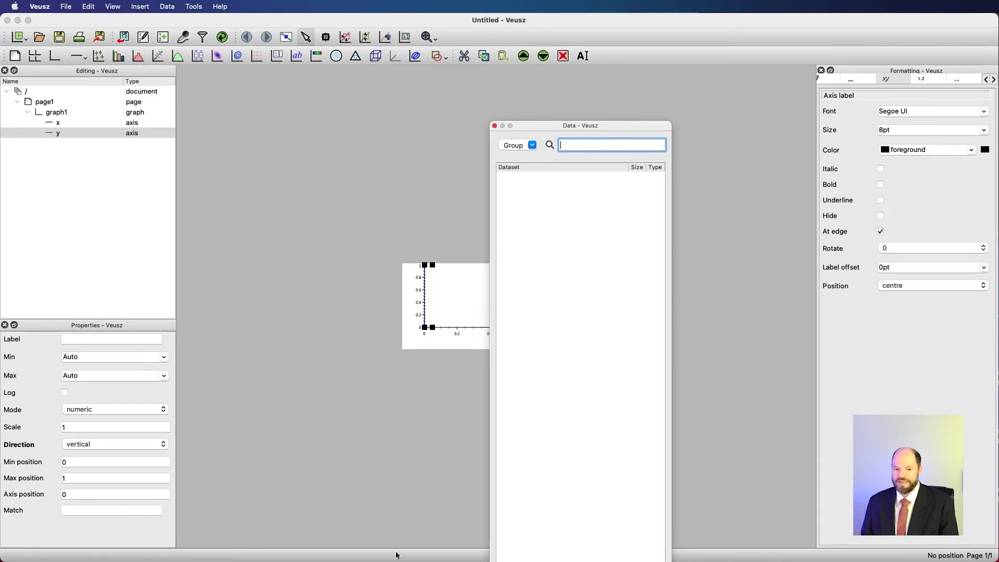
pyautogui.moveTo(554, 126); pyautogui.dragTo(904, 195)
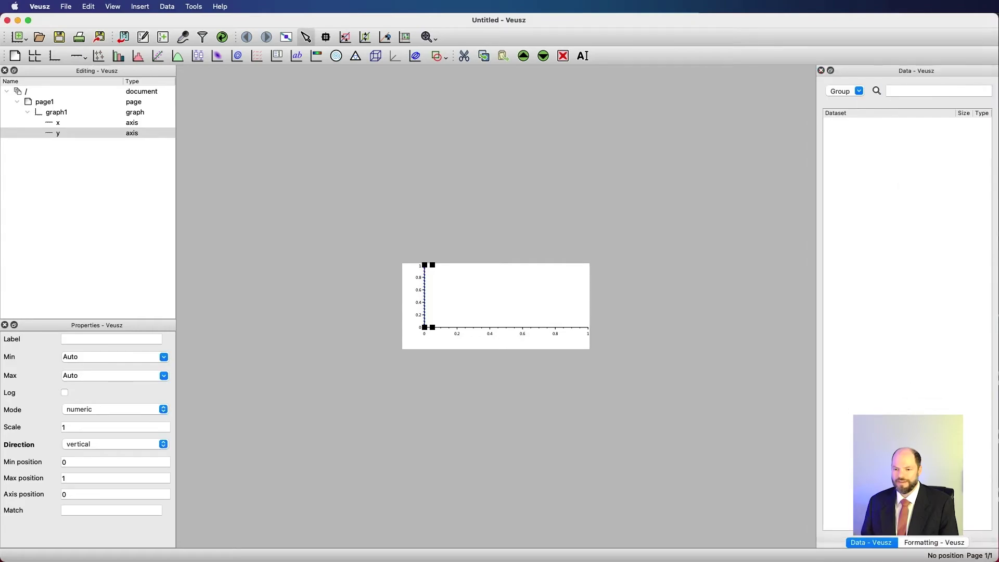
pyautogui.click(946, 543)
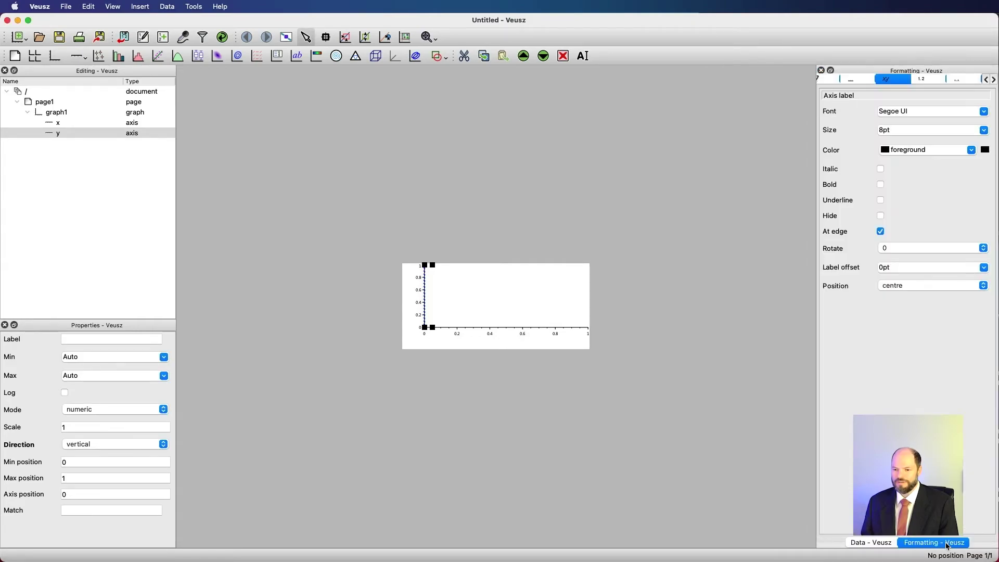
pyautogui.moveTo(948, 546); pyautogui.dragTo(886, 552)
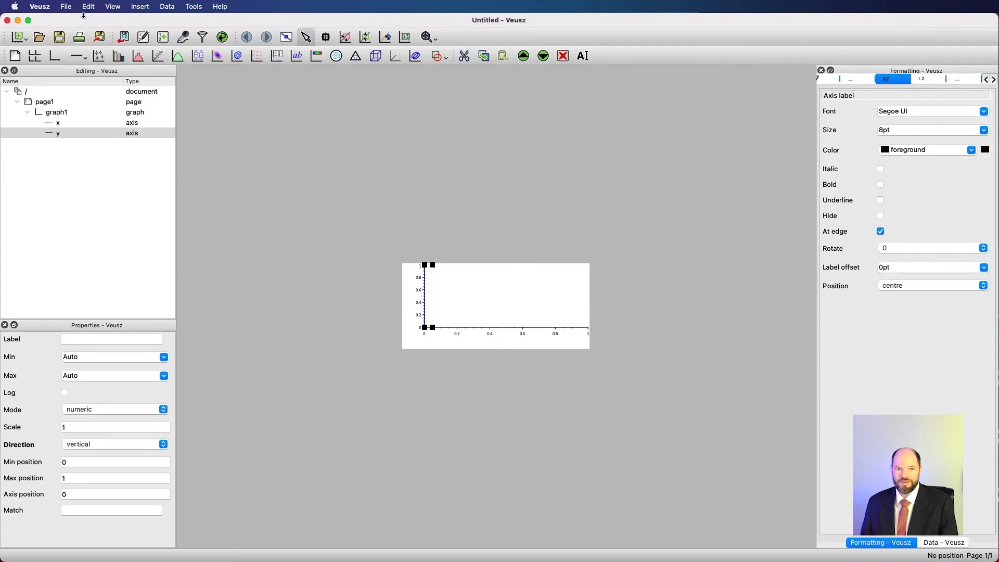
# - Show the Console window from View > Windows and click into its command input line
pyautogui.click(124, 7)
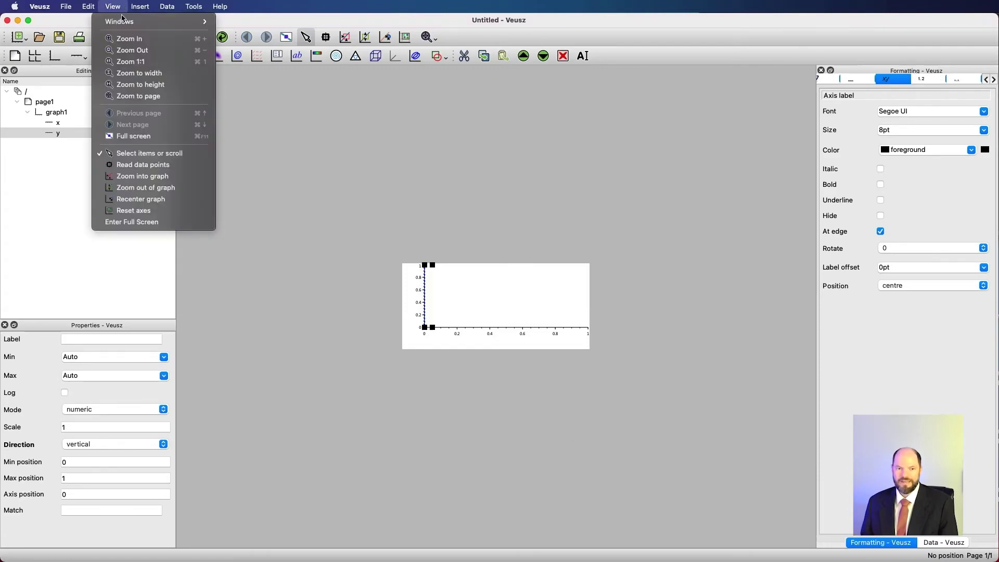
pyautogui.moveTo(123, 22)
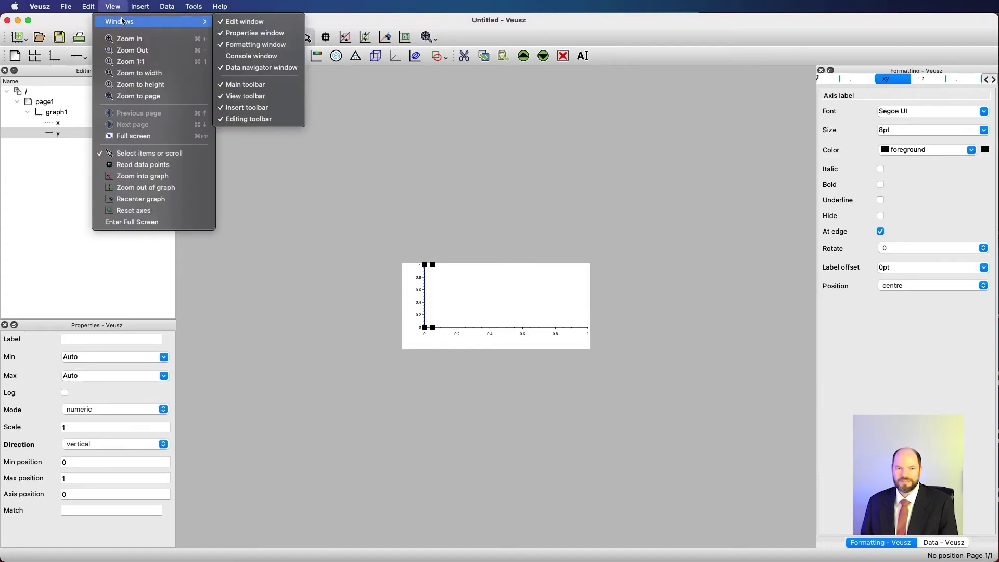
pyautogui.click(279, 56)
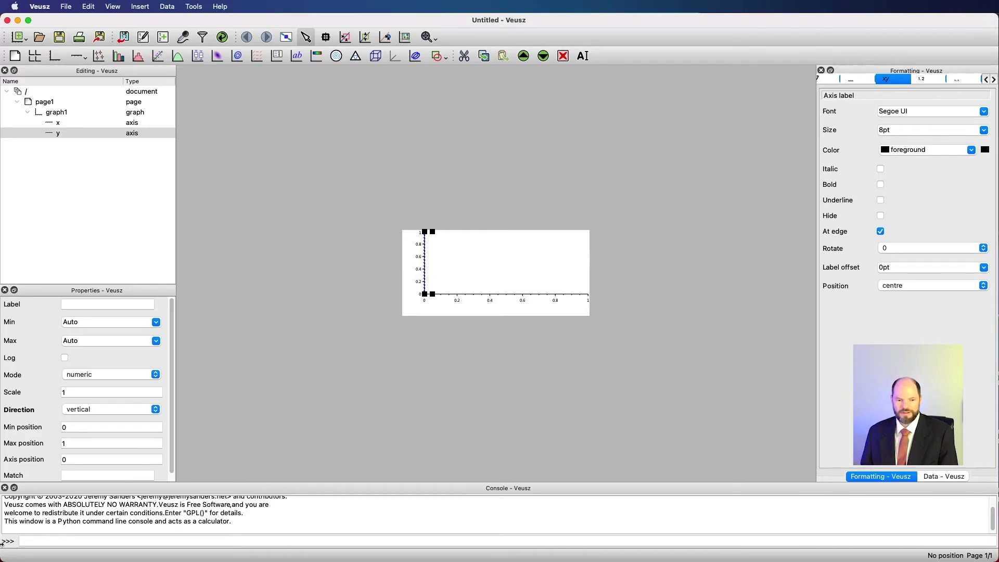
pyautogui.click(29, 541)
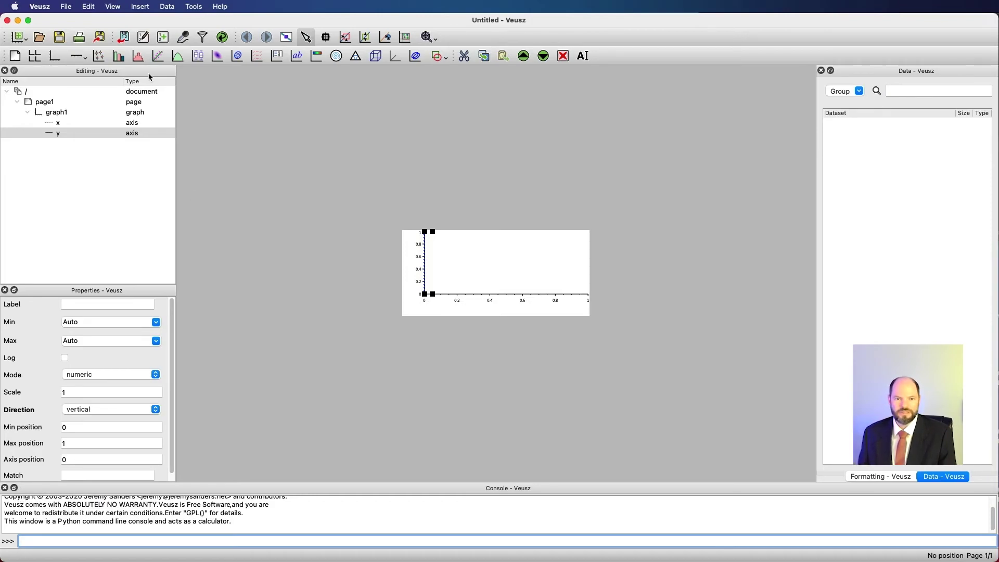
pyautogui.click(65, 8)
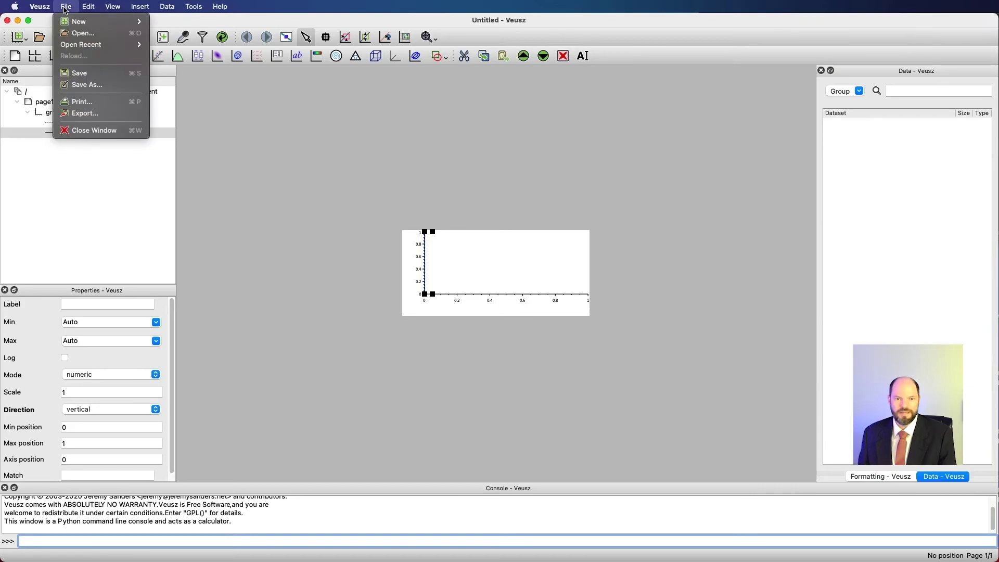
pyautogui.click(65, 7)
pyautogui.click(108, 7)
pyautogui.moveTo(163, 4)
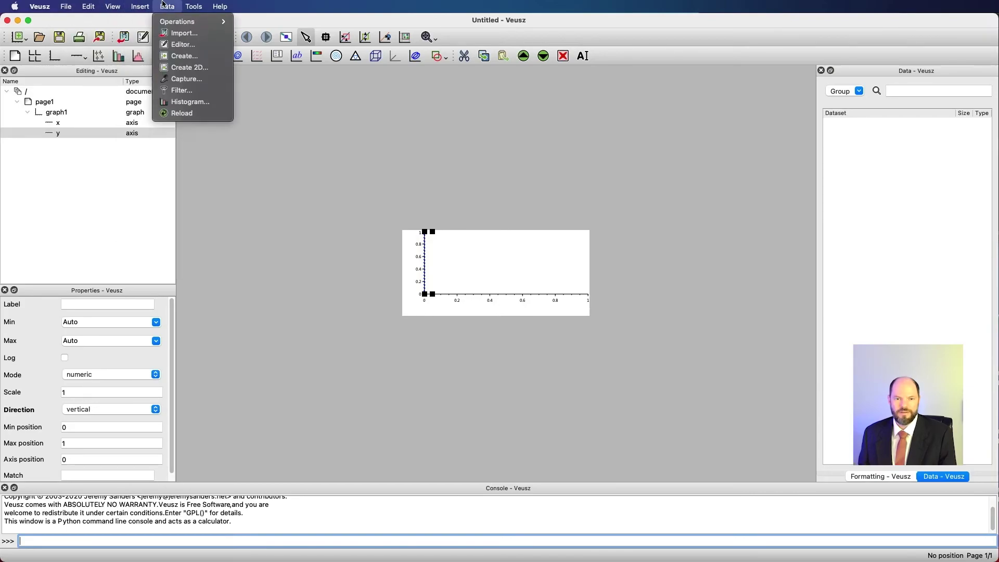
pyautogui.click(228, 9)
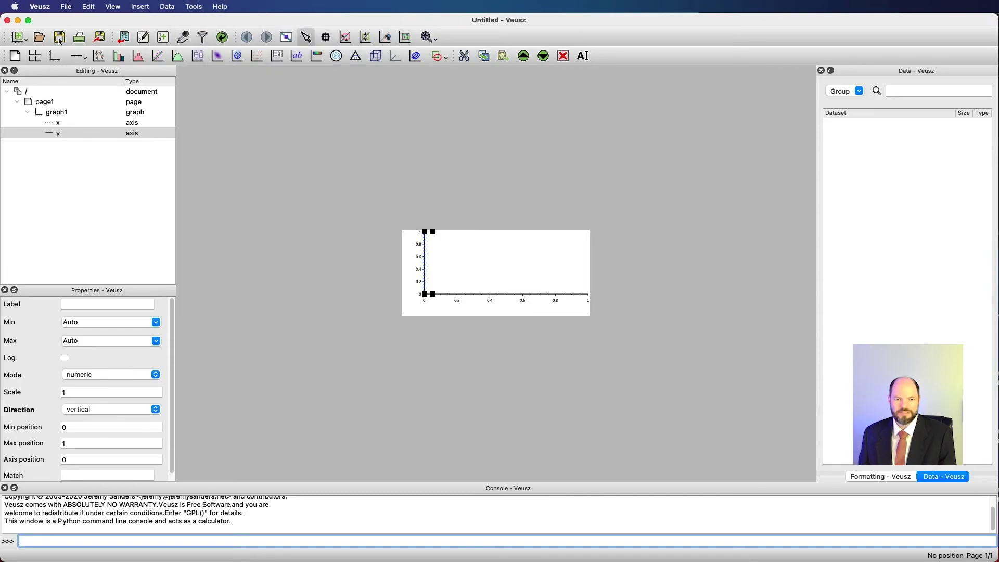